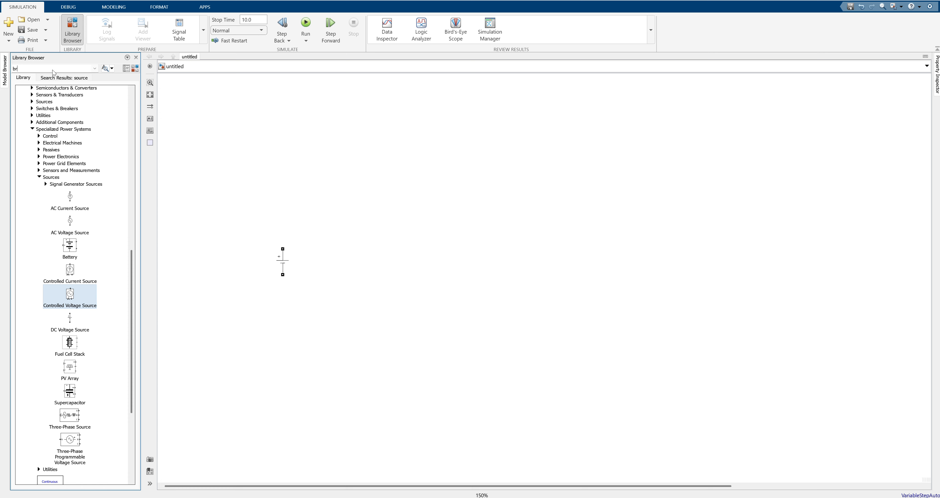
Search the block library for "branch", add a Series RLC Branch, and connect its input to the DC voltage source's positive terminal
{"action": "key", "text": "Return"}
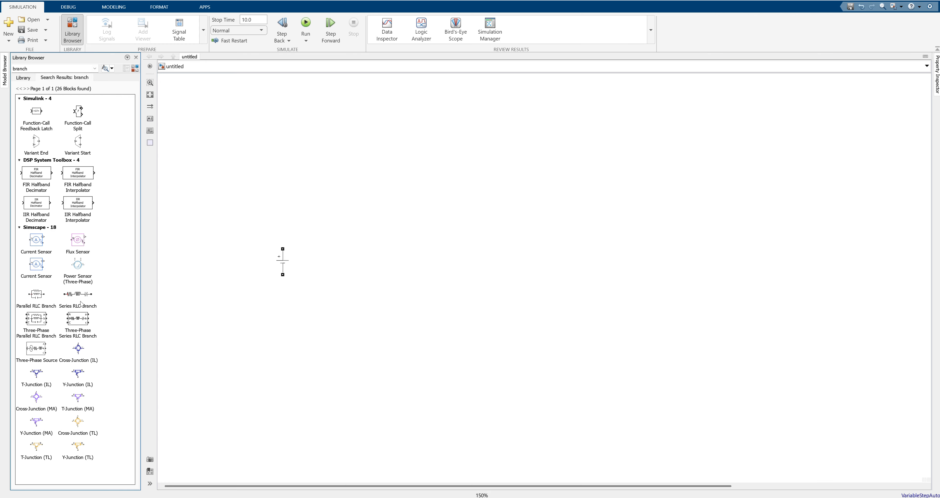
{"action": "left_click", "coordinate": [83, 318]}
{"action": "left_click_drag", "start_coordinate": [84, 298], "coordinate": [77, 331]}
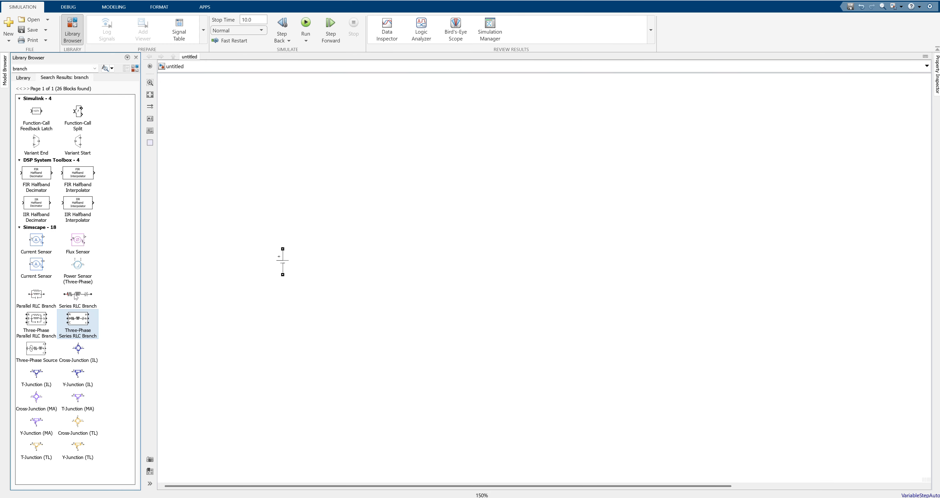
{"action": "left_click_drag", "start_coordinate": [77, 296], "coordinate": [356, 246]}
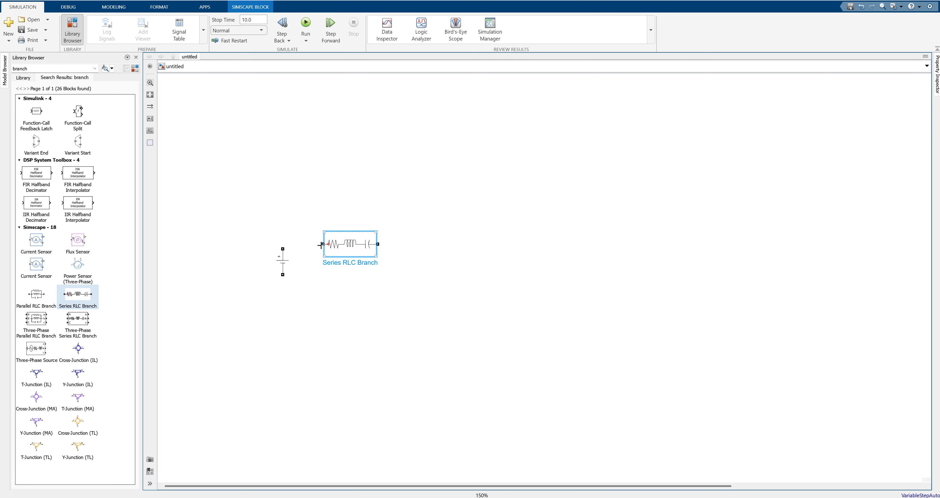
{"action": "mouse_move", "coordinate": [322, 244]}
{"action": "left_mouse_down"}
{"action": "mouse_move", "coordinate": [299, 262]}
{"action": "mouse_move", "coordinate": [283, 248]}
{"action": "left_mouse_up"}
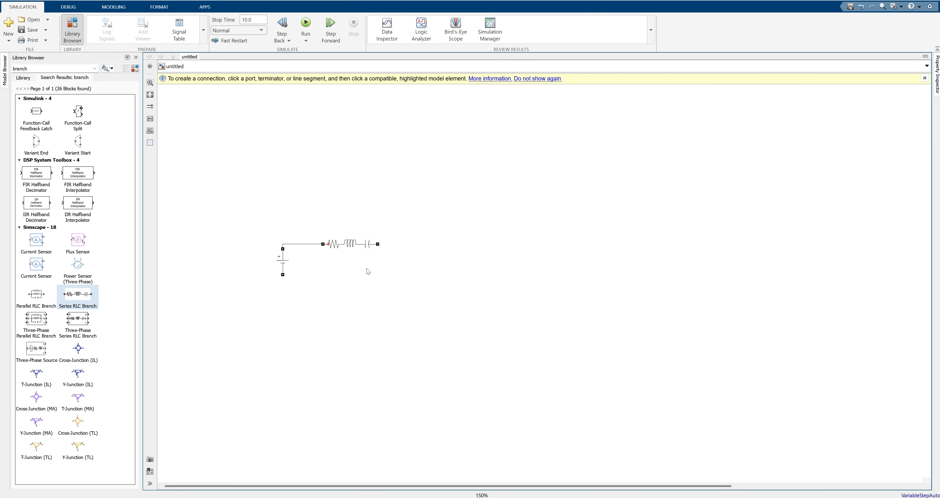
Set the series branch to type RL with a resistance of 0.000001 ohms and an inductance of 5e-3 H
{"action": "double_click", "coordinate": [351, 244]}
{"action": "left_click", "coordinate": [476, 213]}
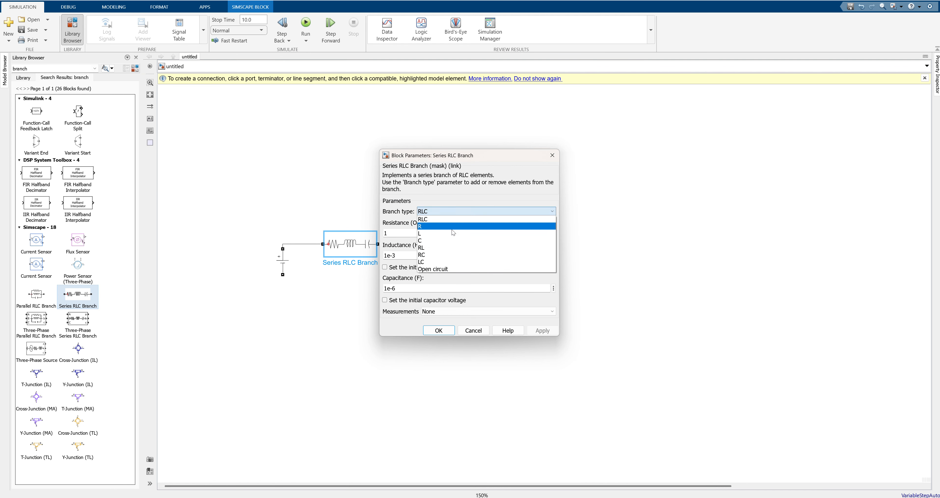
{"action": "left_click", "coordinate": [424, 247]}
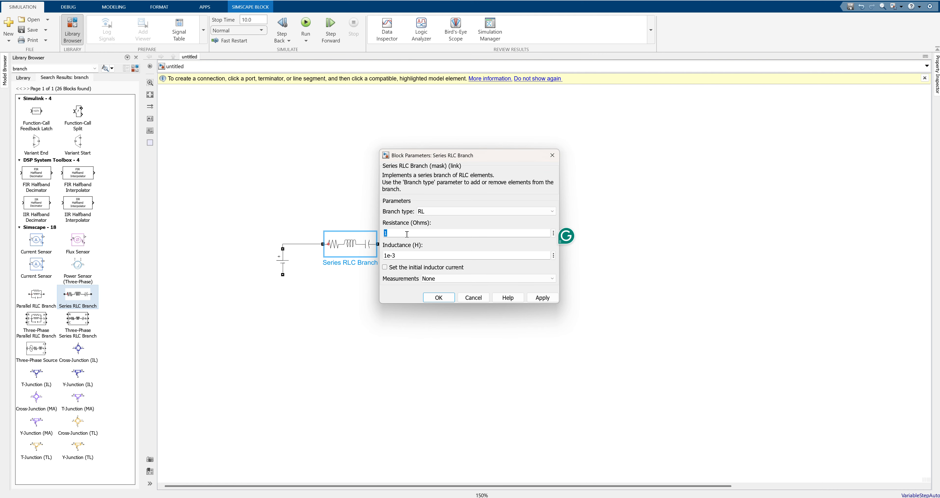
{"action": "type", "text": "0."}
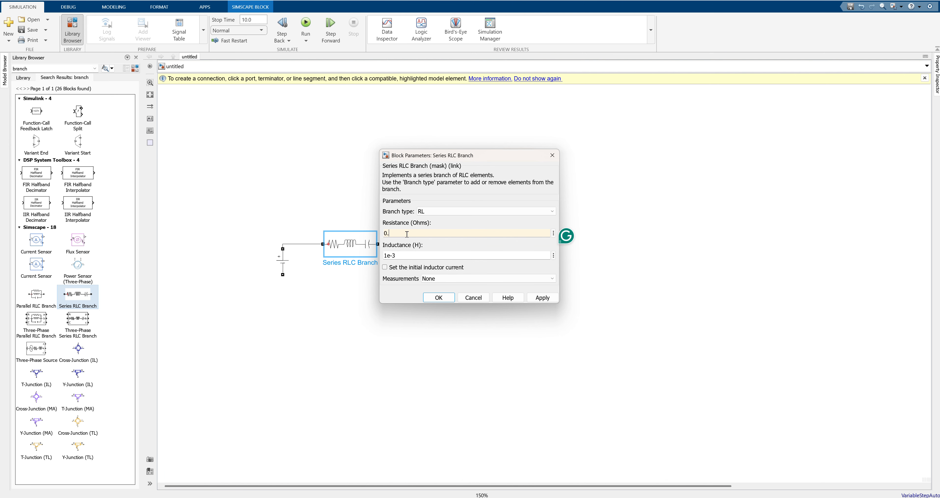
{"action": "type", "text": "000001"}
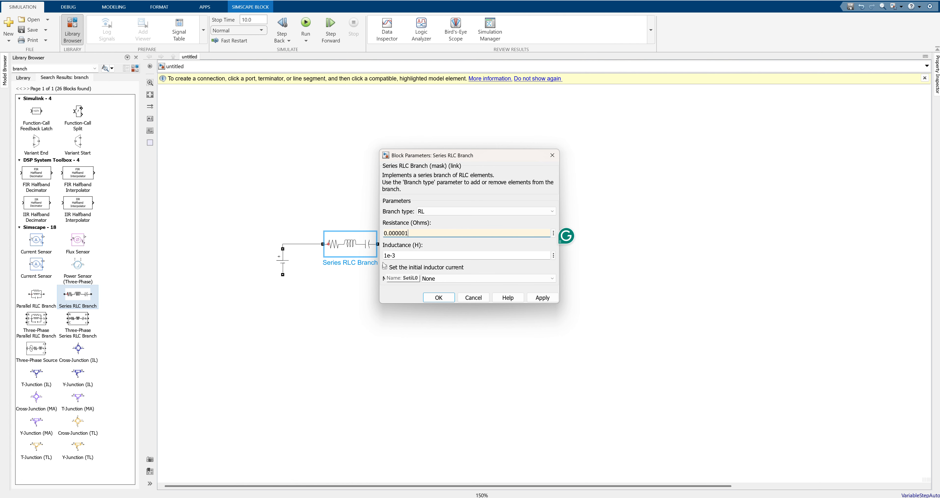
{"action": "left_click", "coordinate": [386, 255]}
{"action": "left_click", "coordinate": [386, 255]}
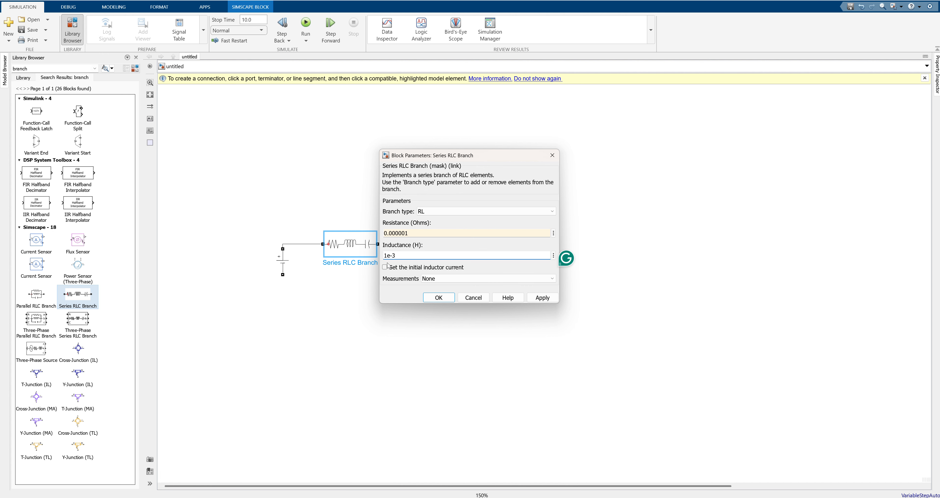
{"action": "key", "text": "BackSpace"}
{"action": "type", "text": "5"}
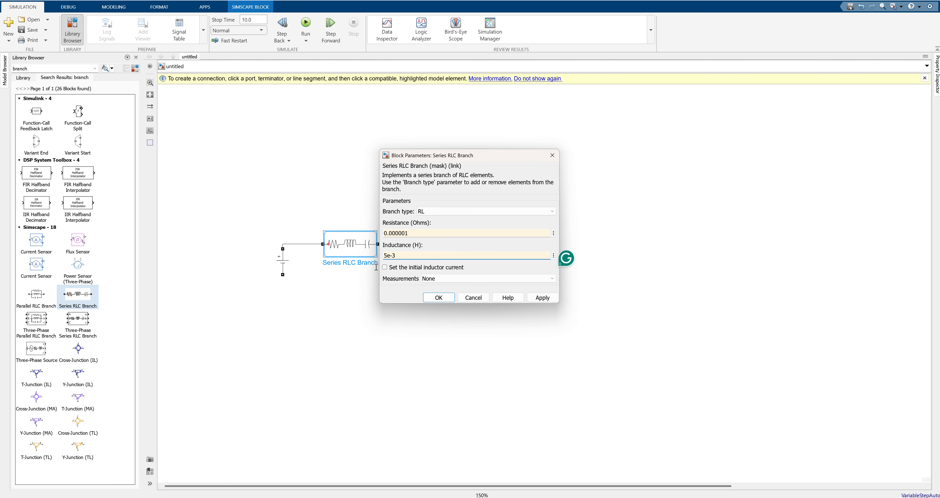
{"action": "left_click", "coordinate": [438, 297]}
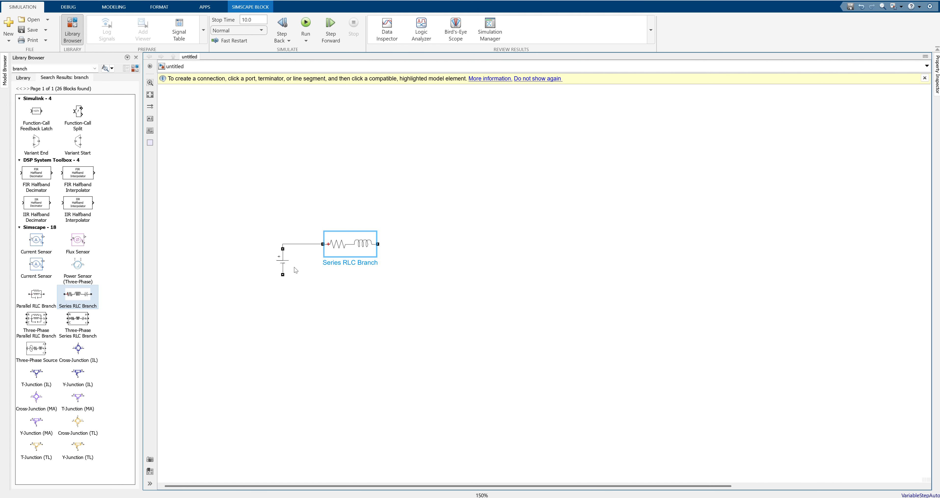
Move the DC voltage source further down and duplicate the RL branch
{"action": "left_click_drag", "start_coordinate": [284, 262], "coordinate": [284, 284]}
{"action": "left_click", "coordinate": [374, 248]}
{"action": "key", "text": "ctrl+c"}
{"action": "key", "text": "ctrl+v"}
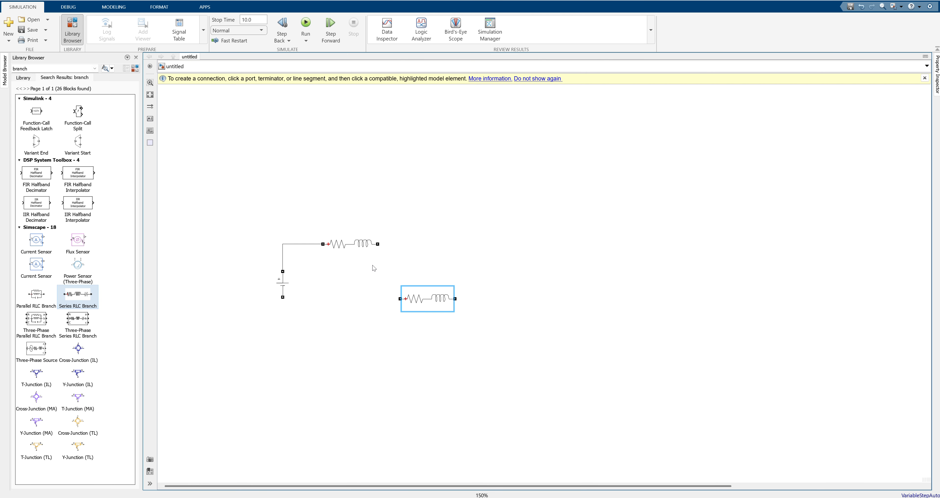
Change the duplicated branch to type C with a capacitance of 100e-6 F
{"action": "double_click", "coordinate": [424, 298]}
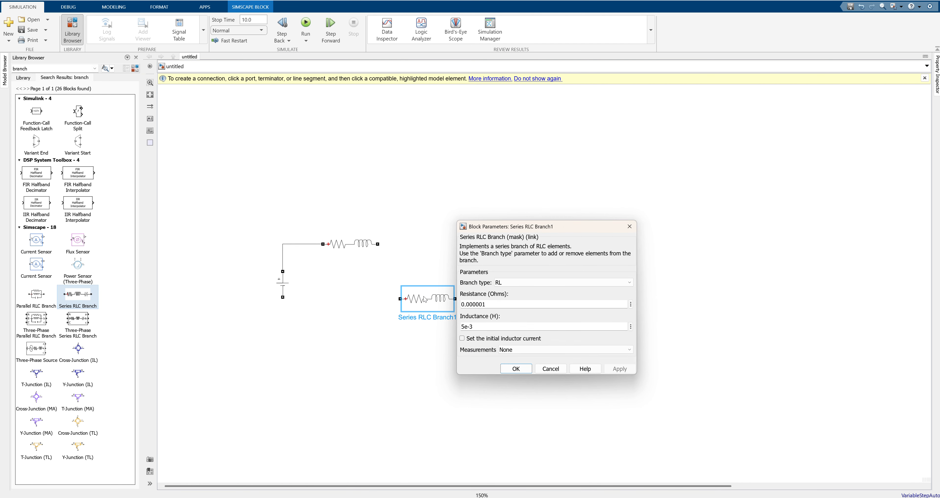
{"action": "left_click", "coordinate": [511, 282]}
{"action": "left_click", "coordinate": [505, 313]}
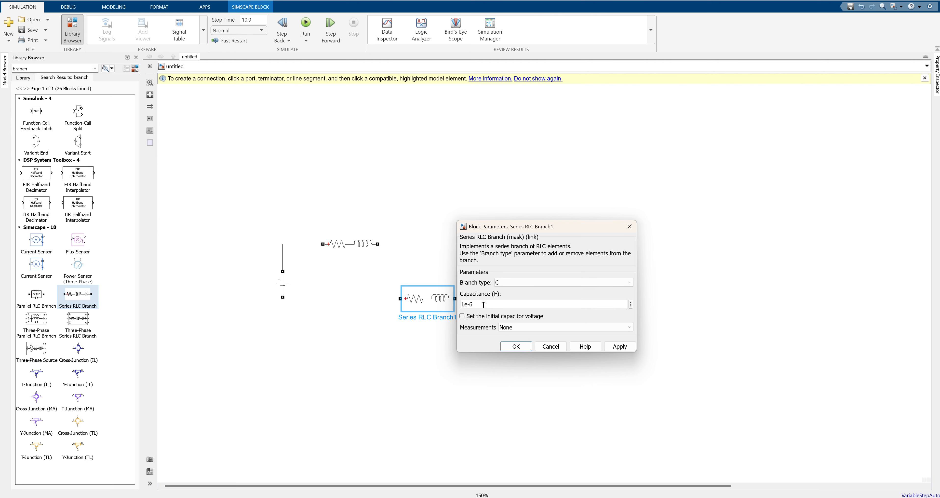
{"action": "left_click", "coordinate": [464, 304]}
{"action": "type", "text": "00"}
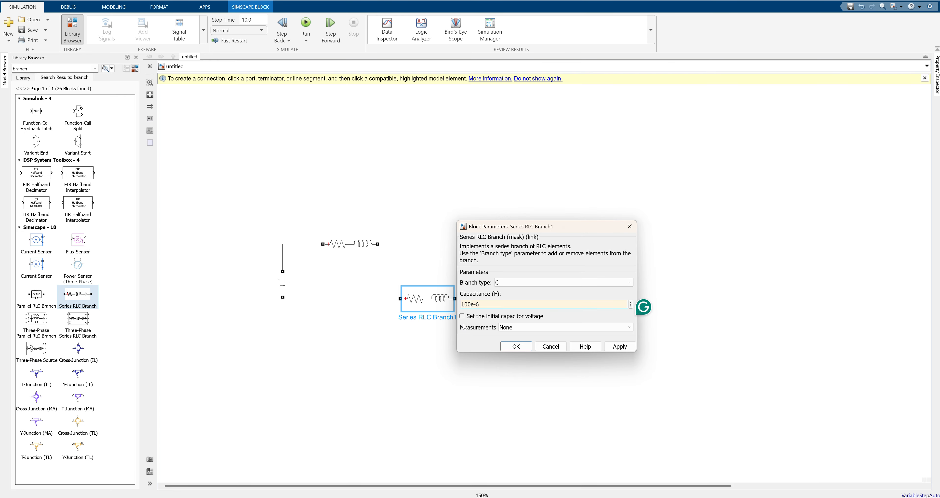
{"action": "key", "text": "Return"}
Rotate the capacitor vertical and connect its upper end to the source line, spacing the source and RL branch away from it
{"action": "key", "text": "ctrl+r"}
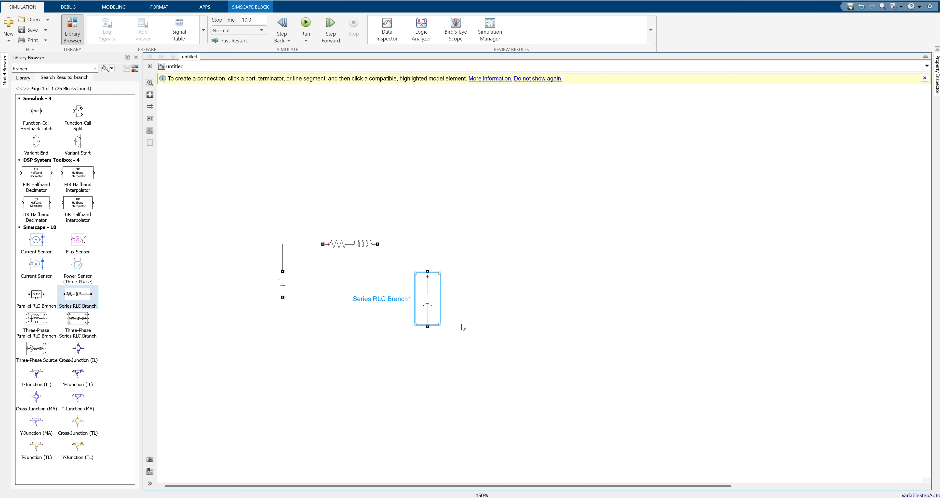
{"action": "left_click_drag", "start_coordinate": [435, 297], "coordinate": [312, 244]}
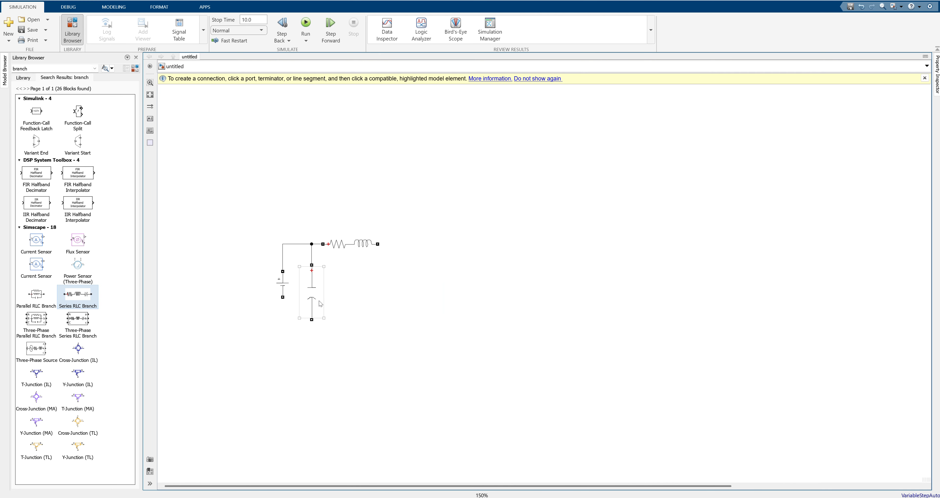
{"action": "left_click_drag", "start_coordinate": [284, 288], "coordinate": [245, 302]}
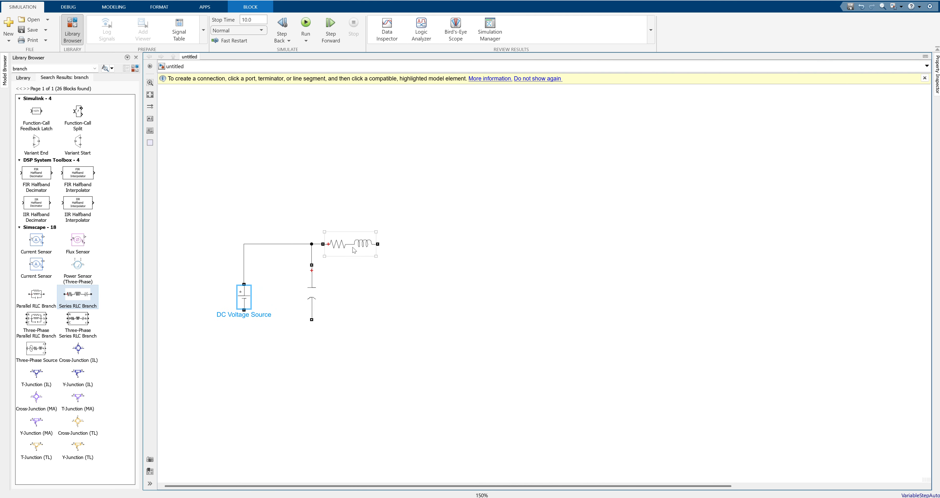
{"action": "left_click_drag", "start_coordinate": [353, 250], "coordinate": [370, 250]}
{"action": "left_click", "coordinate": [463, 301]}
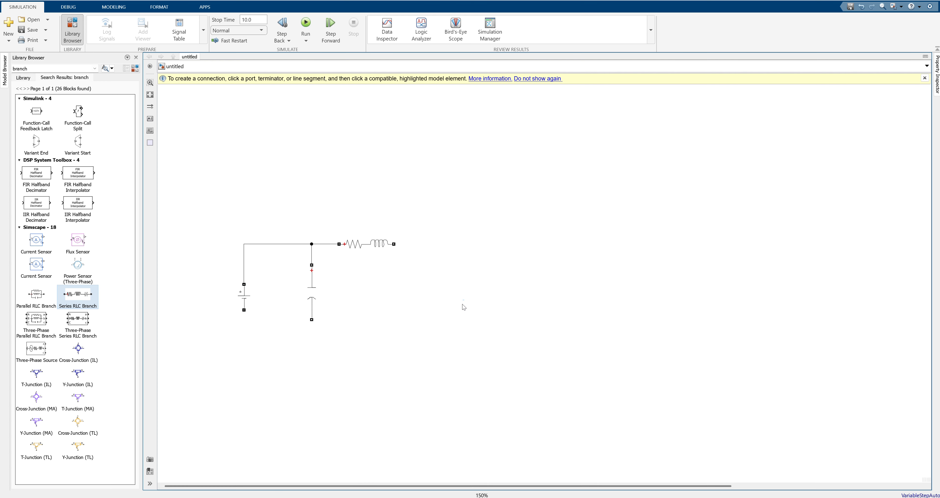
Search the library for "diode", add an IGBT/Diode block and a Diode block, and connect the Diode's anode to the RL branch output
{"action": "left_click", "coordinate": [37, 69]}
{"action": "type", "text": "diode"}
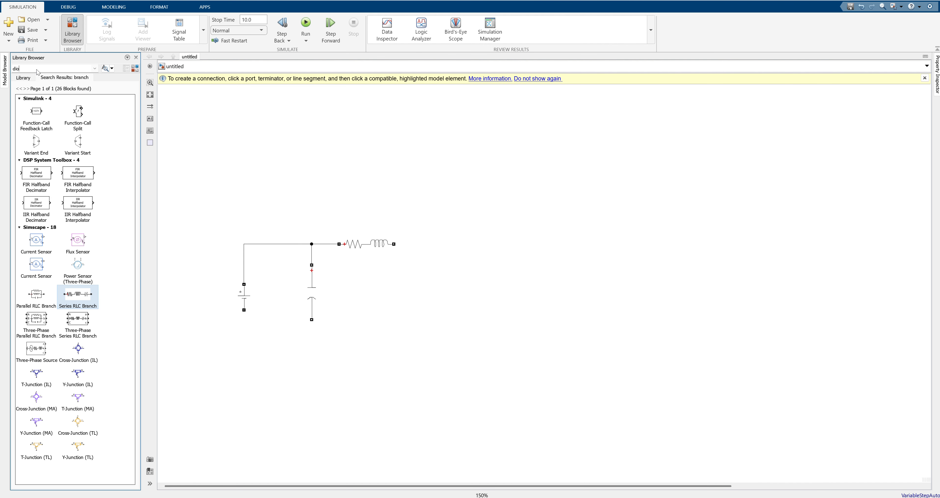
{"action": "key", "text": "Return"}
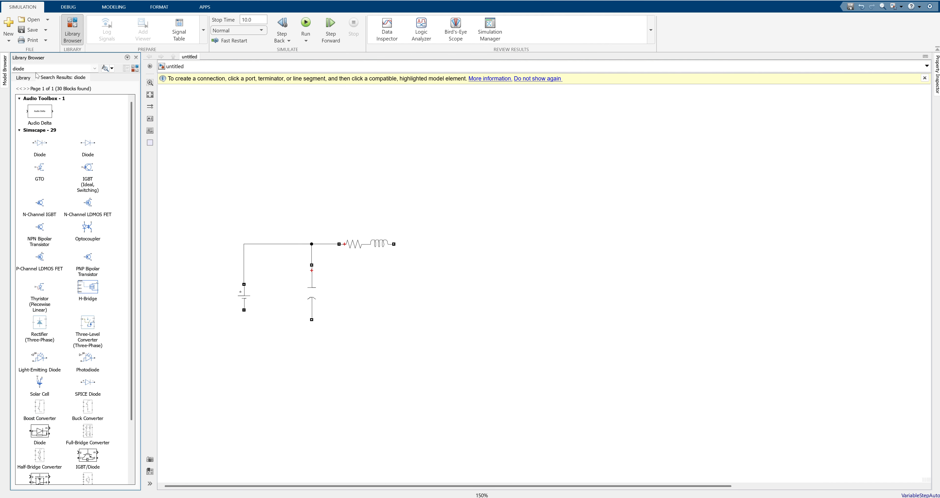
{"action": "scroll", "coordinate": [84, 318], "scroll_direction": "down", "scroll_amount": 3}
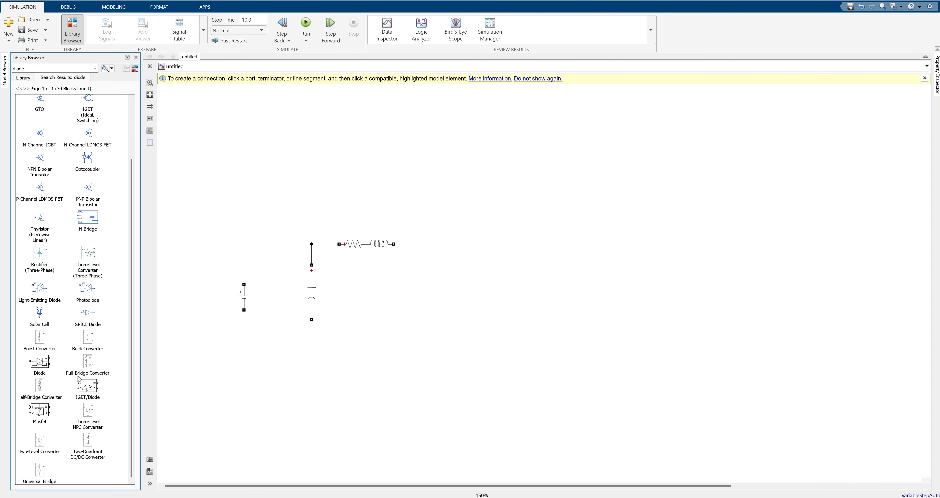
{"action": "left_click_drag", "start_coordinate": [79, 379], "coordinate": [472, 361]}
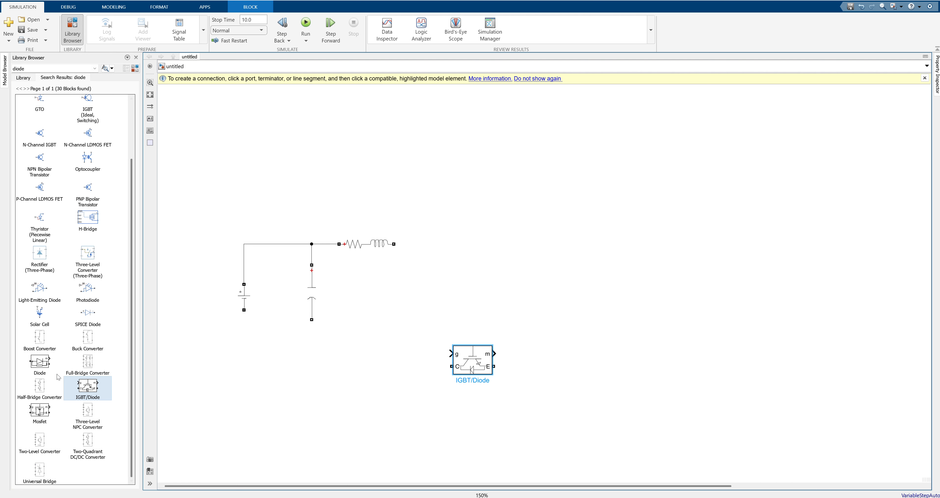
{"action": "left_click_drag", "start_coordinate": [39, 363], "coordinate": [501, 252]}
{"action": "left_click", "coordinate": [475, 246]}
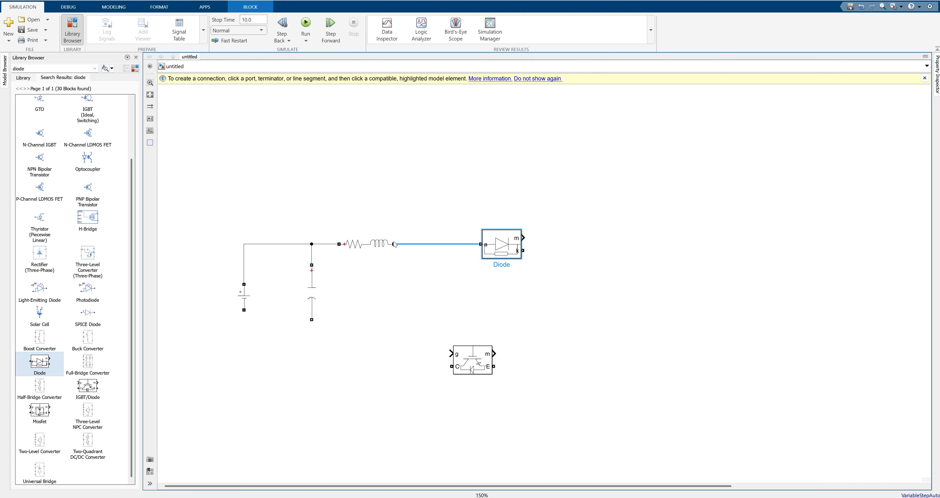
Rotate the IGBT/Diode vertical below the main line and connect its collector between the RL branch and the Diode
{"action": "left_click_drag", "start_coordinate": [477, 369], "coordinate": [440, 304]}
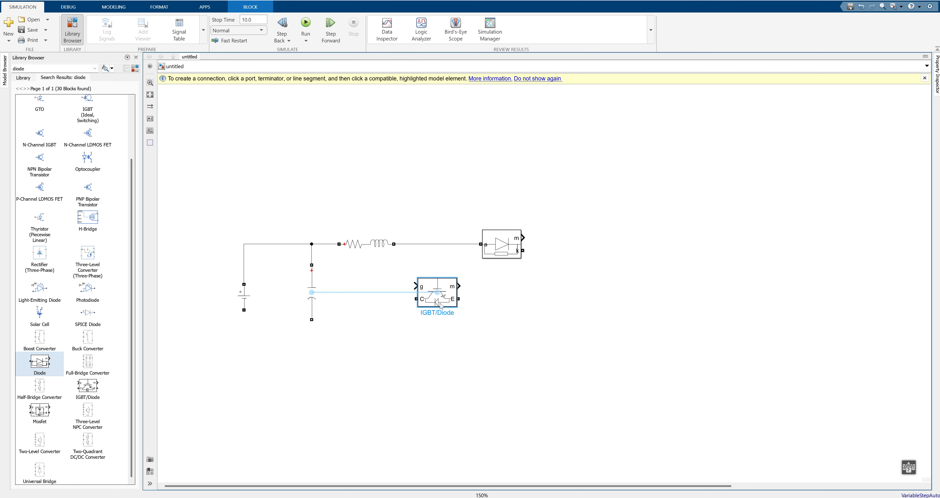
{"action": "key", "text": "ctrl+r"}
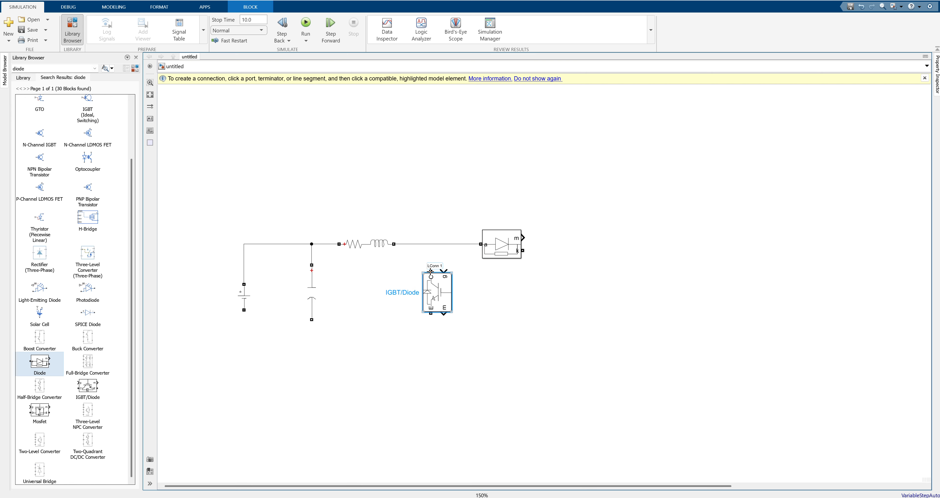
{"action": "left_click_drag", "start_coordinate": [431, 272], "coordinate": [426, 247]}
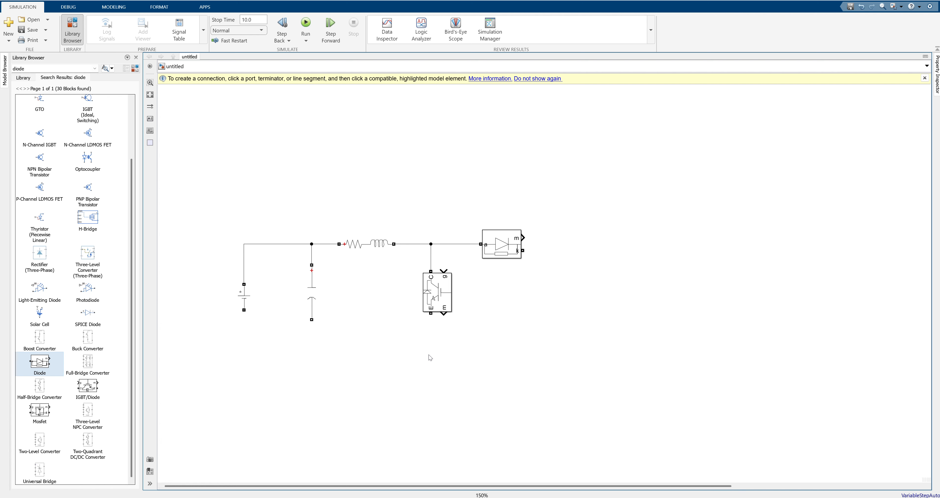
Add two copies of the capacitor stacked in series beyond the Diode and connect the upper one to the Diode's cathode
{"action": "left_click", "coordinate": [309, 300]}
{"action": "key", "text": "ctrl+c"}
{"action": "left_click", "coordinate": [553, 294]}
{"action": "key", "text": "ctrl+v"}
{"action": "mouse_move", "coordinate": [569, 310]}
{"action": "left_mouse_down"}
{"action": "mouse_move", "coordinate": [570, 342]}
{"action": "mouse_move", "coordinate": [574, 284]}
{"action": "mouse_move", "coordinate": [566, 316]}
{"action": "left_mouse_up"}
{"action": "key", "text": "ctrl+v"}
{"action": "left_click_drag", "start_coordinate": [566, 251], "coordinate": [521, 250]}
Wire the lower output capacitor to the source's negative terminal and join the input capacitor and IGBT emitter to that return line
{"action": "left_click_drag", "start_coordinate": [565, 371], "coordinate": [248, 310]}
{"action": "left_click_drag", "start_coordinate": [310, 322], "coordinate": [311, 385]}
{"action": "left_click_drag", "start_coordinate": [431, 314], "coordinate": [434, 384]}
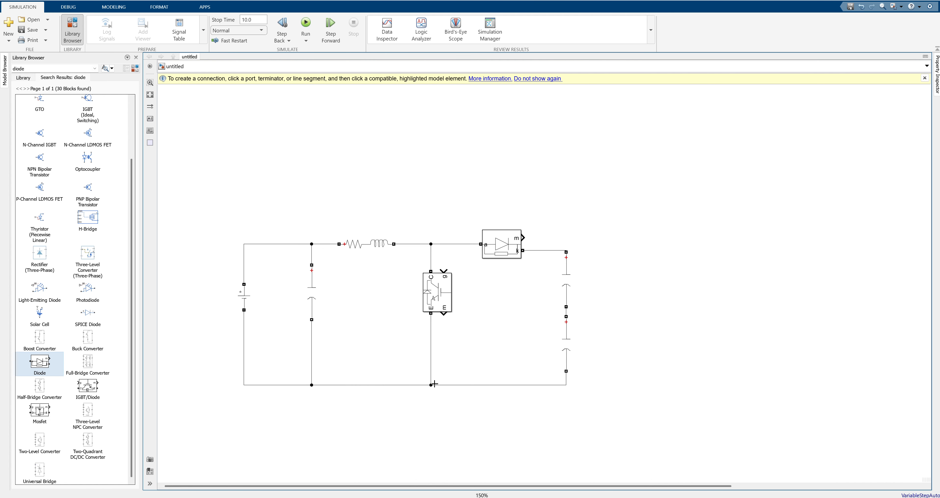
Duplicate the RL branch as a vertical load and connect it in parallel with the two series output capacitors
{"action": "left_click", "coordinate": [373, 245]}
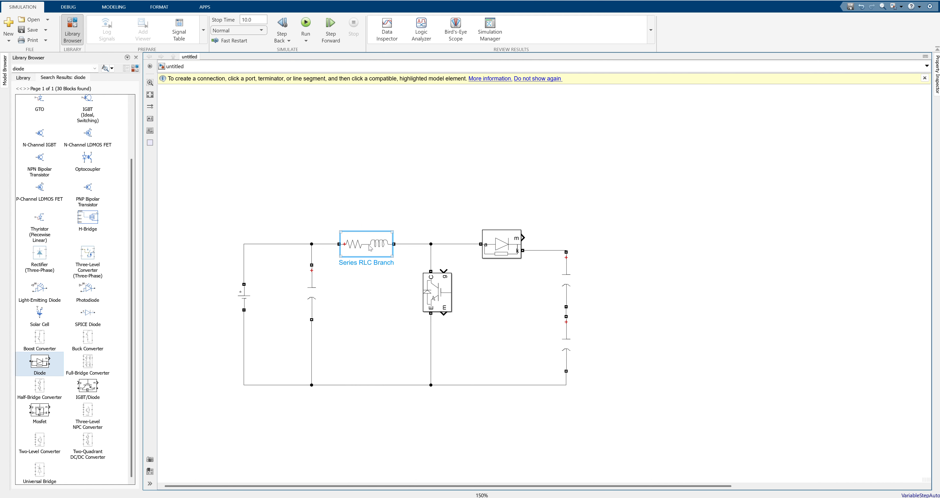
{"action": "key", "text": "ctrl+c"}
{"action": "left_click", "coordinate": [639, 300]}
{"action": "key", "text": "ctrl+v"}
{"action": "key", "text": "ctrl+r"}
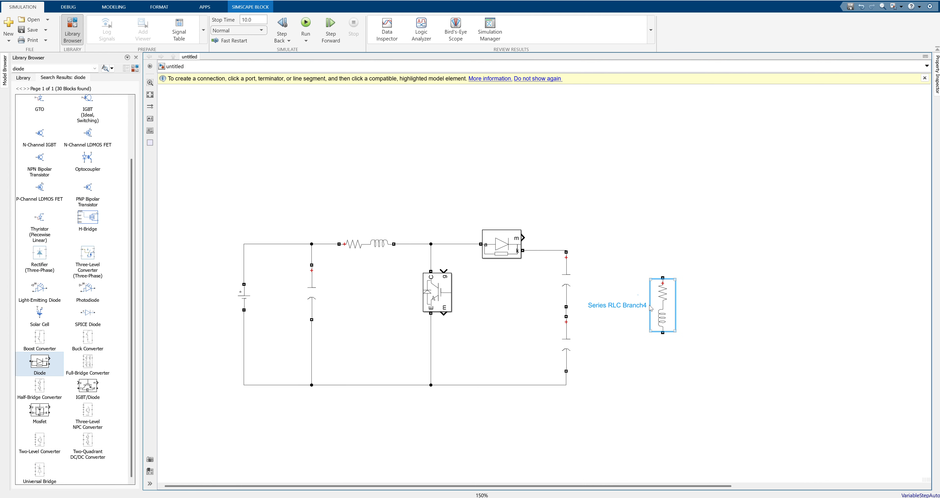
{"action": "left_click_drag", "start_coordinate": [663, 279], "coordinate": [566, 251]}
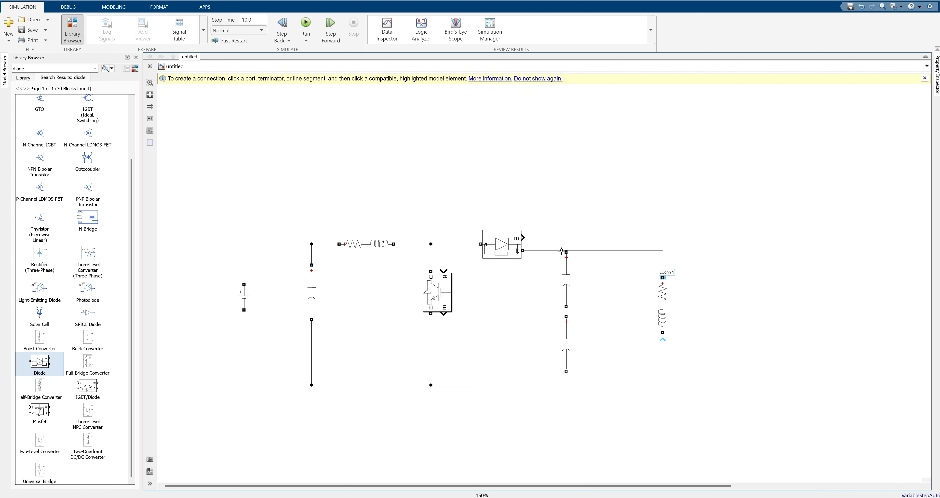
{"action": "left_click_drag", "start_coordinate": [663, 333], "coordinate": [566, 385]}
Set the upper output capacitor's capacitance to 100e-3 F
{"action": "left_click", "coordinate": [567, 290]}
{"action": "double_click", "coordinate": [567, 290]}
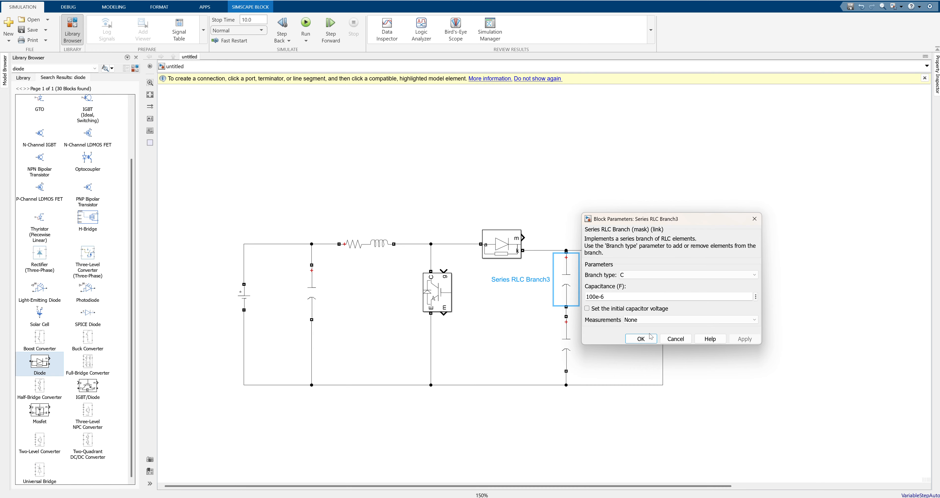
{"action": "left_click", "coordinate": [645, 298]}
{"action": "left_click", "coordinate": [654, 295]}
{"action": "key", "text": "BackSpace"}
{"action": "type", "text": "3"}
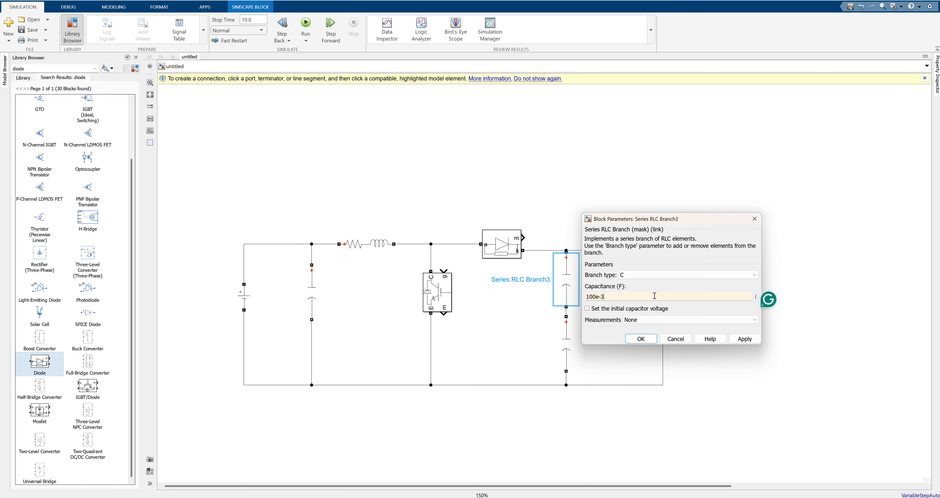
{"action": "key", "text": "Return"}
Set the lower output capacitor's capacitance to 100e-3 F
{"action": "double_click", "coordinate": [566, 345]}
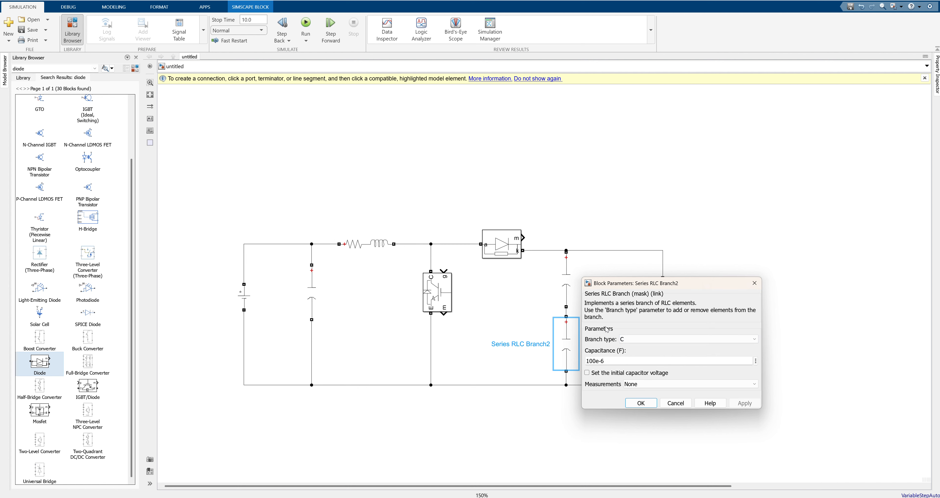
{"action": "left_click", "coordinate": [631, 360]}
{"action": "left_click", "coordinate": [630, 360]}
{"action": "key", "text": "BackSpace"}
{"action": "type", "text": "3"}
{"action": "key", "text": "Return"}
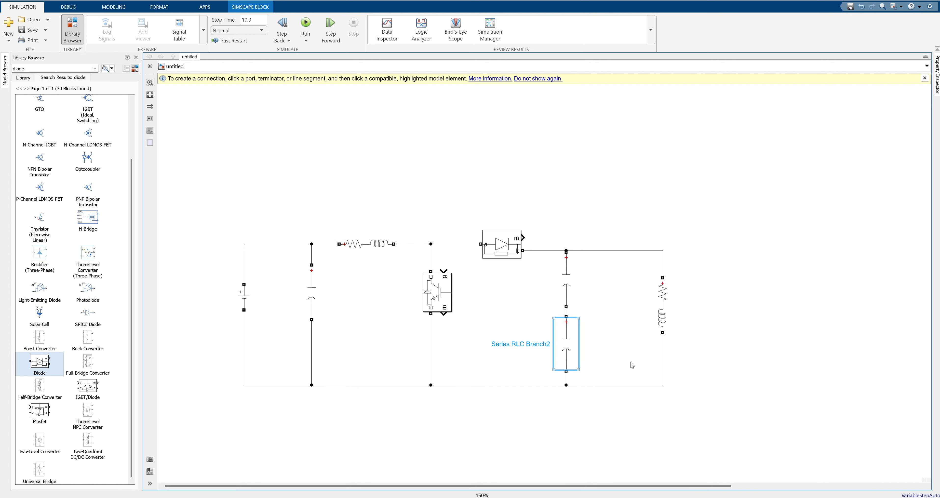
Change the load branch's type to R with a resistance of 10 ohms and move it slightly down
{"action": "double_click", "coordinate": [662, 308]}
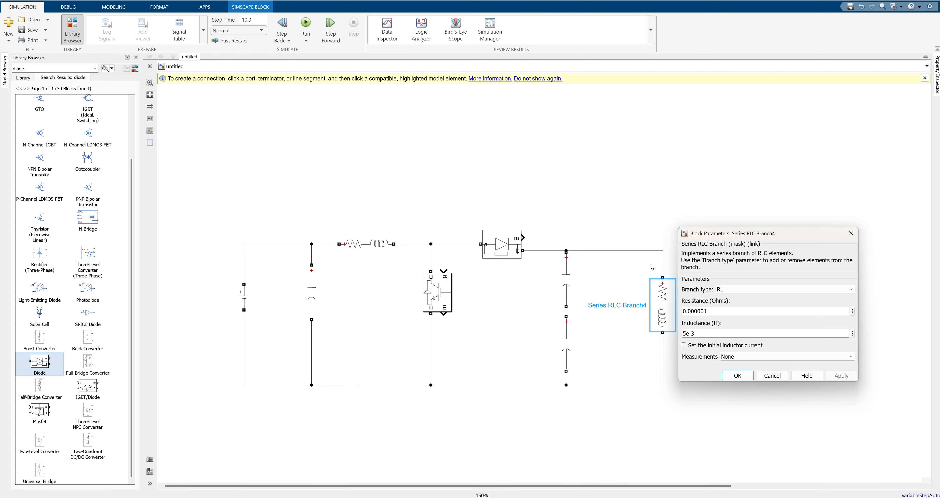
{"action": "left_click", "coordinate": [762, 290]}
{"action": "left_click", "coordinate": [740, 305]}
{"action": "left_click", "coordinate": [705, 311]}
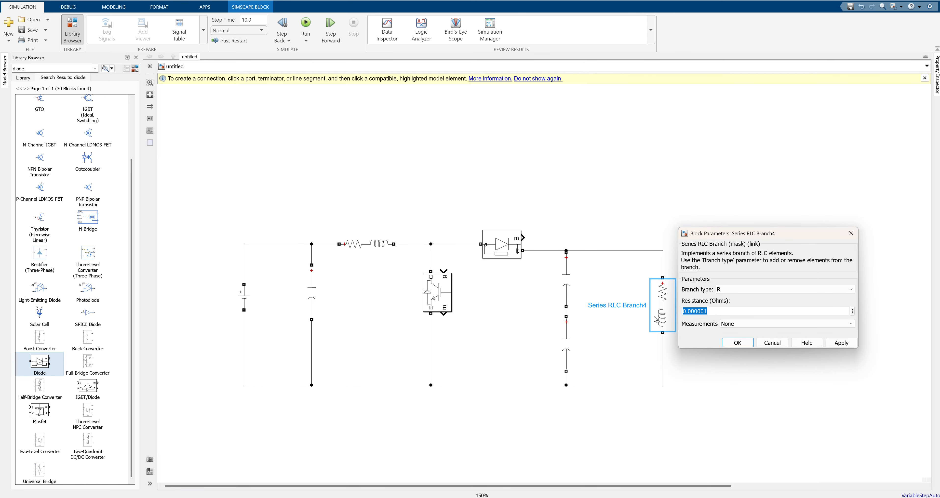
{"action": "type", "text": "10"}
{"action": "left_click", "coordinate": [738, 343]}
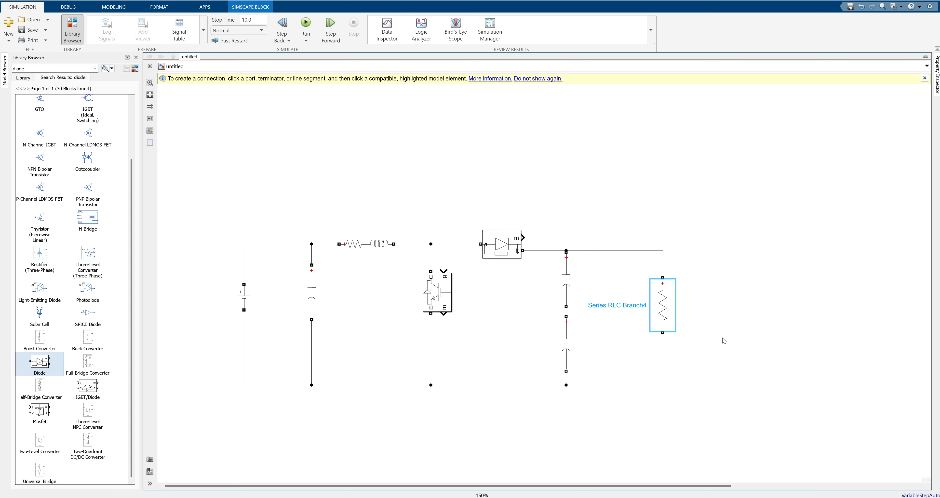
{"action": "left_click_drag", "start_coordinate": [661, 306], "coordinate": [661, 323]}
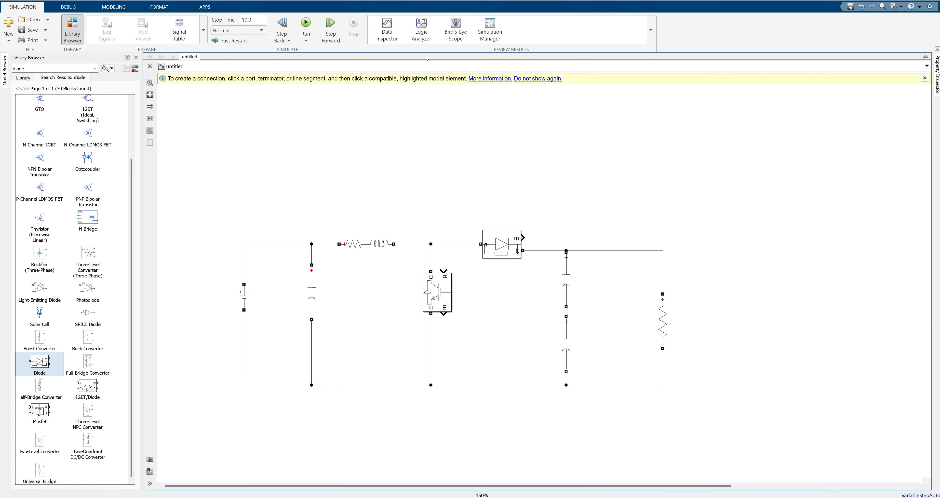
Set the load resistor's resistance to 50 ohms
{"action": "double_click", "coordinate": [656, 320]}
{"action": "double_click", "coordinate": [713, 342]}
{"action": "type", "text": "100"}
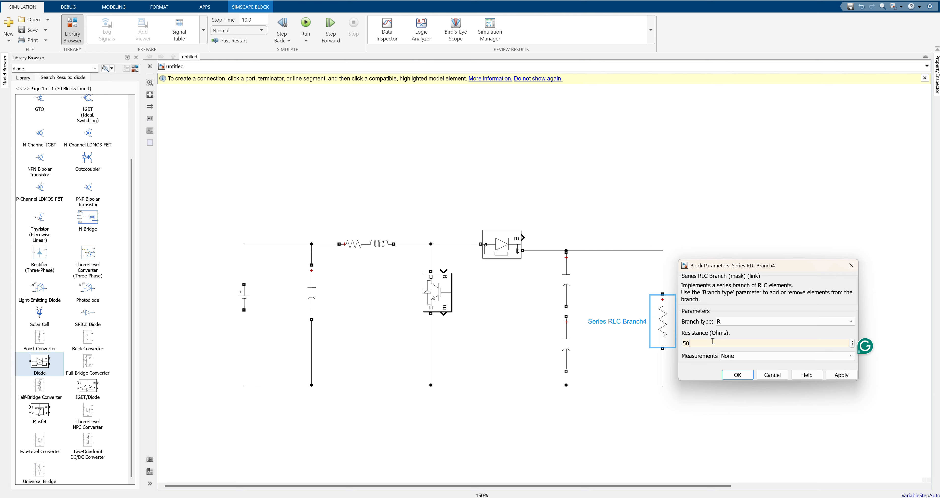
{"action": "key", "text": "Return"}
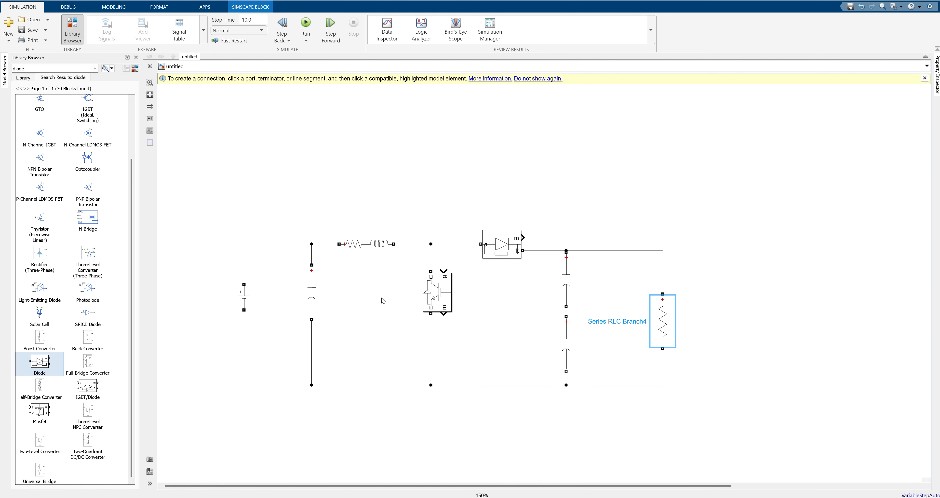
{"action": "left_click", "coordinate": [607, 214]}
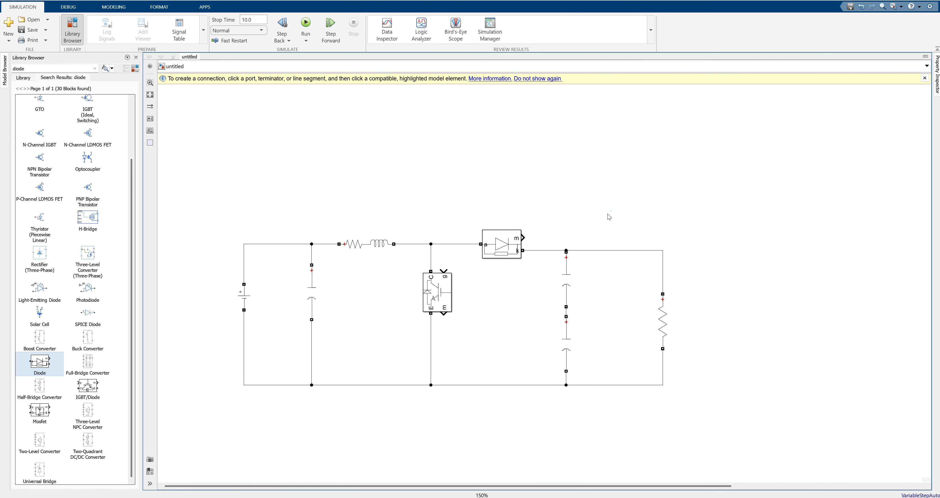
Shift the IGBT/Diode block slightly down and add a Pulse Generator between it and the output capacitors
{"action": "left_click_drag", "start_coordinate": [445, 275], "coordinate": [445, 283]}
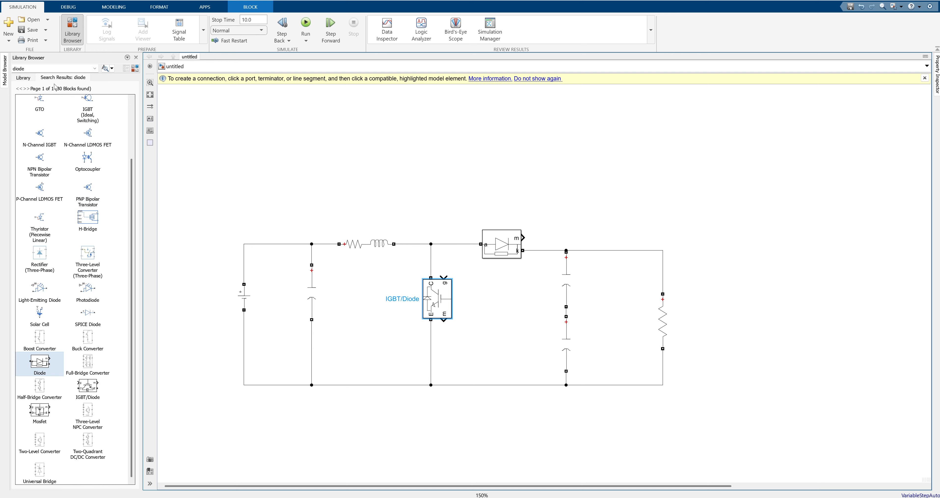
{"action": "double_click", "coordinate": [41, 67]}
{"action": "type", "text": "pulse"}
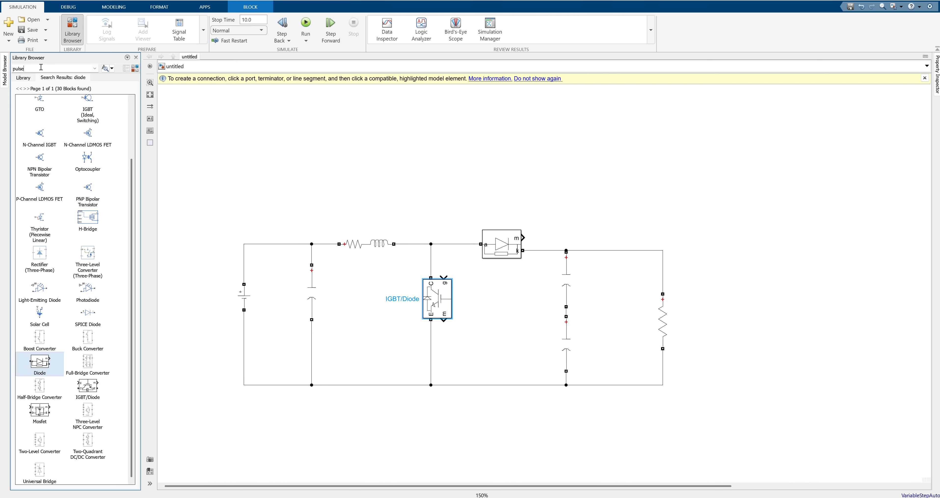
{"action": "key", "text": "Return"}
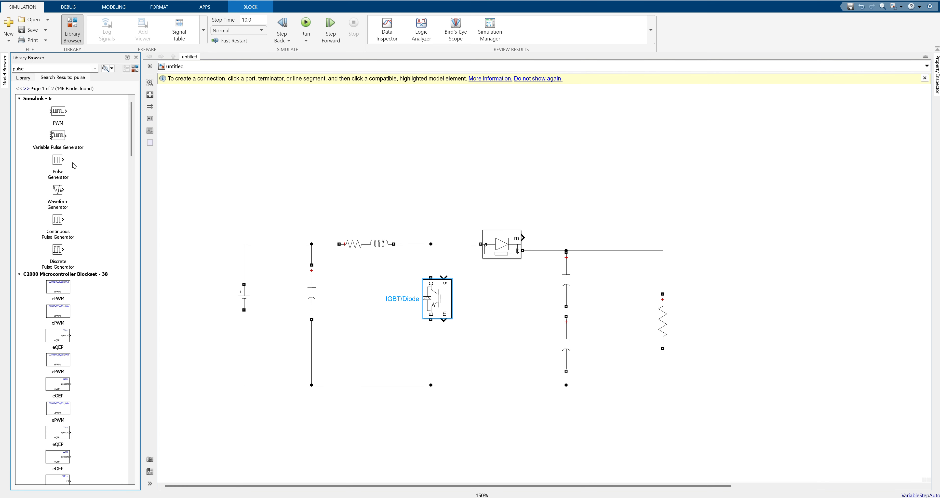
{"action": "left_click", "coordinate": [63, 162]}
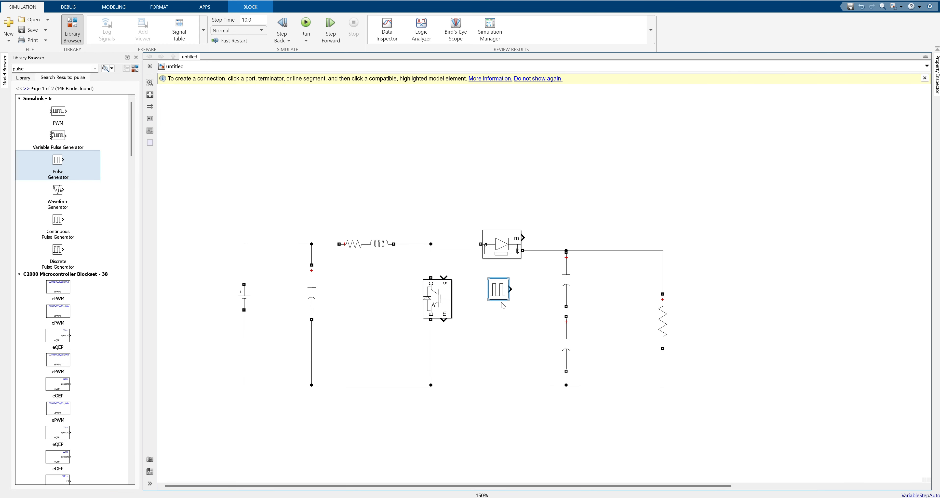
Turn the Pulse Generator to face the IGBT and wire its output to the IGBT gate
{"action": "key", "text": "ctrl+r"}
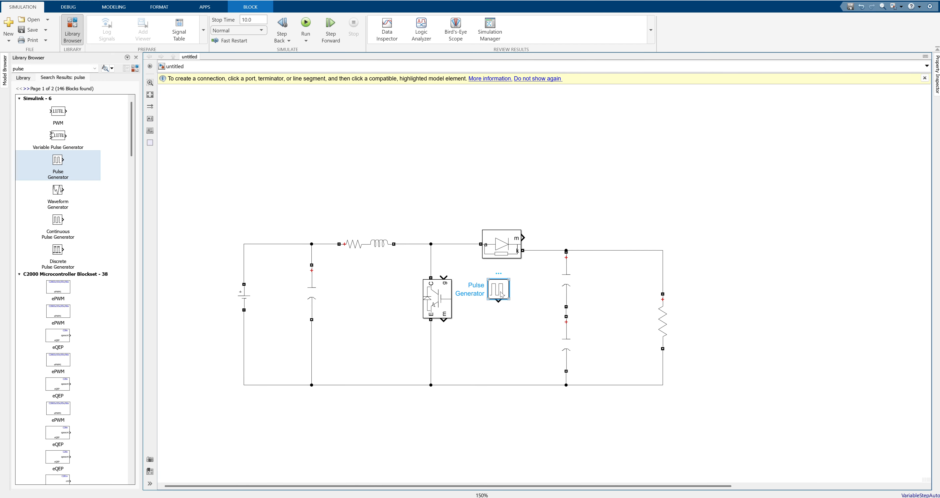
{"action": "key", "text": "ctrl+r"}
{"action": "left_click_drag", "start_coordinate": [484, 289], "coordinate": [441, 275]}
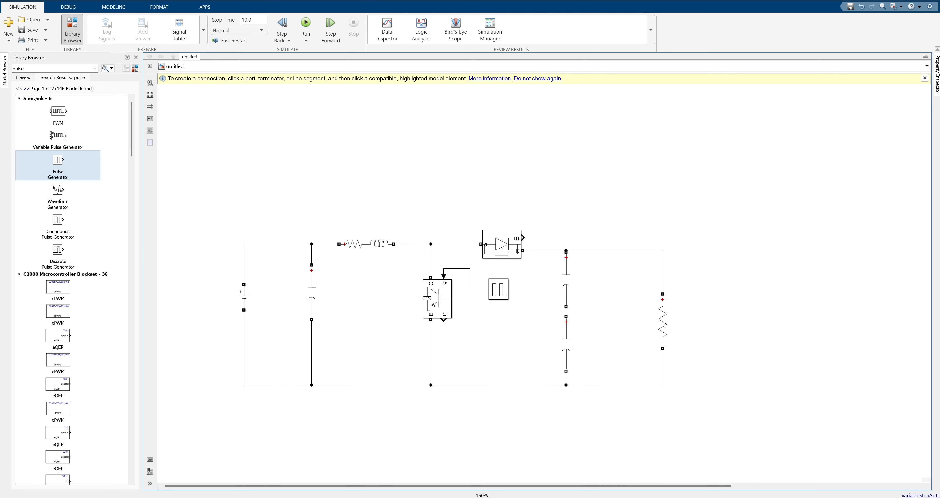
{"action": "left_click", "coordinate": [41, 70]}
{"action": "type", "text": "voltage"}
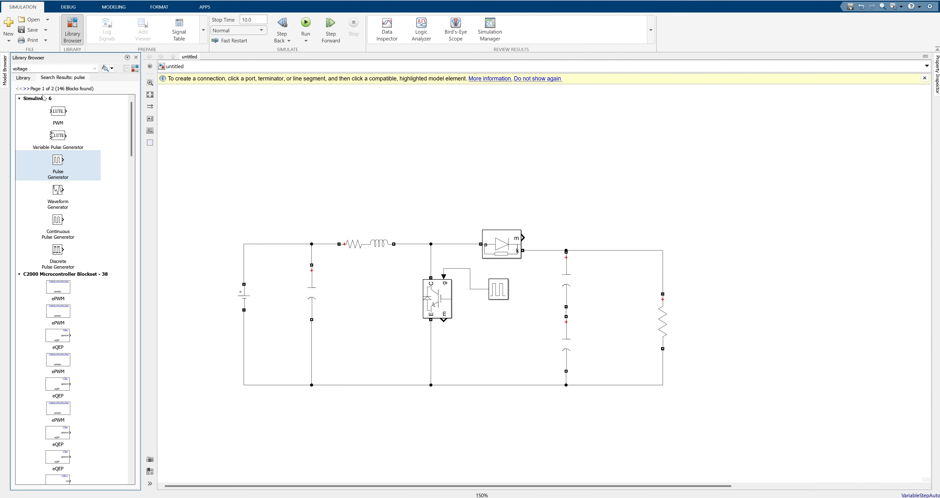
{"action": "key", "text": "Return"}
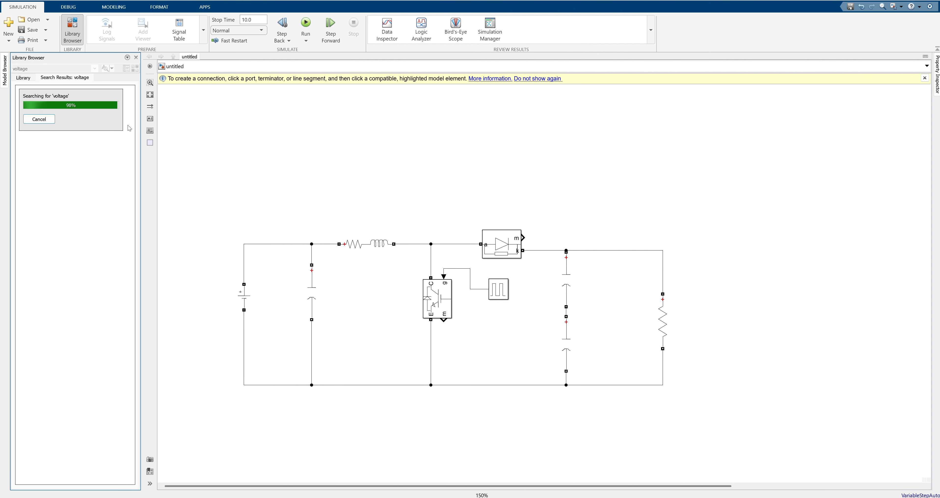
{"action": "scroll", "coordinate": [131, 123], "scroll_direction": "down", "scroll_amount": 20}
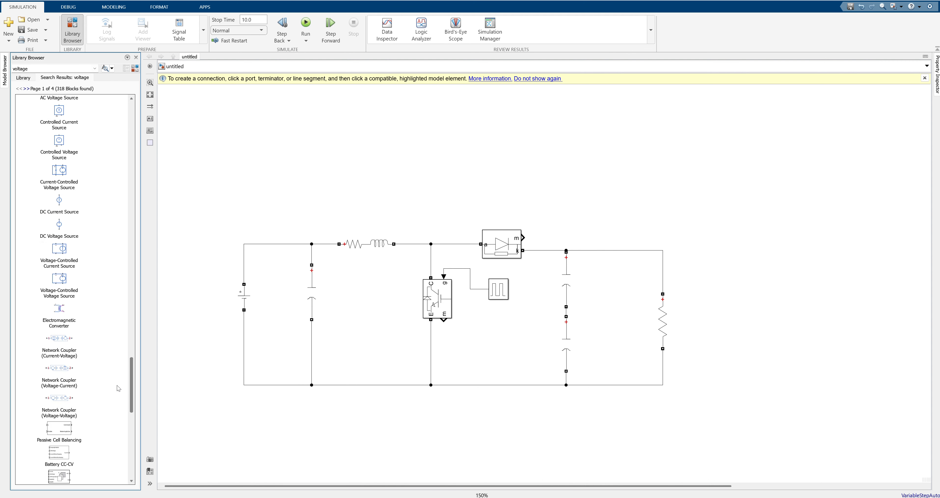
Add a Current Measurement block from the Specialized Power Systems sensors above the IGBT
{"action": "left_click", "coordinate": [23, 78]}
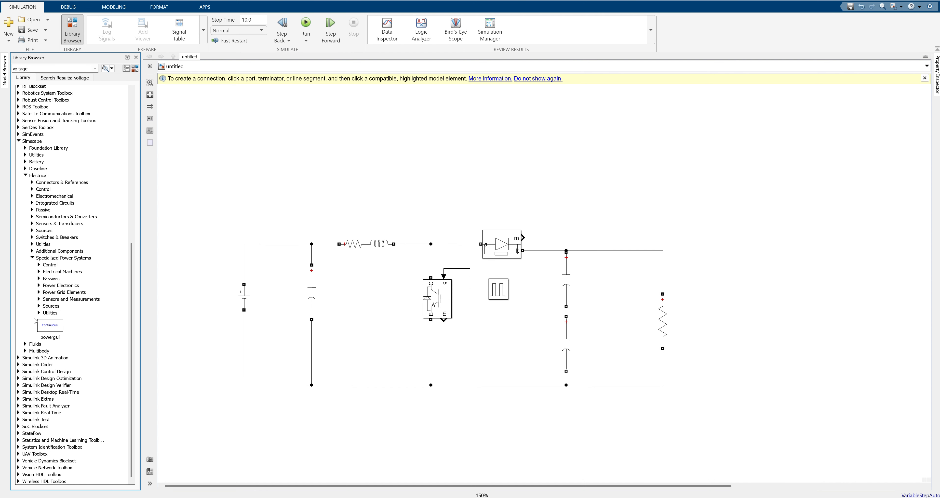
{"action": "left_click", "coordinate": [38, 303]}
{"action": "left_click_drag", "start_coordinate": [69, 322], "coordinate": [413, 219]}
Add a Voltage Measurement block above the RL branch and connect it across the source's positive and negative lines
{"action": "scroll", "coordinate": [133, 270], "scroll_direction": "down", "scroll_amount": 1}
{"action": "left_click_drag", "start_coordinate": [133, 270], "coordinate": [126, 439]}
{"action": "mouse_move", "coordinate": [70, 383]}
{"action": "left_mouse_down"}
{"action": "mouse_move", "coordinate": [369, 213]}
{"action": "mouse_move", "coordinate": [353, 200]}
{"action": "mouse_move", "coordinate": [292, 243]}
{"action": "left_mouse_up"}
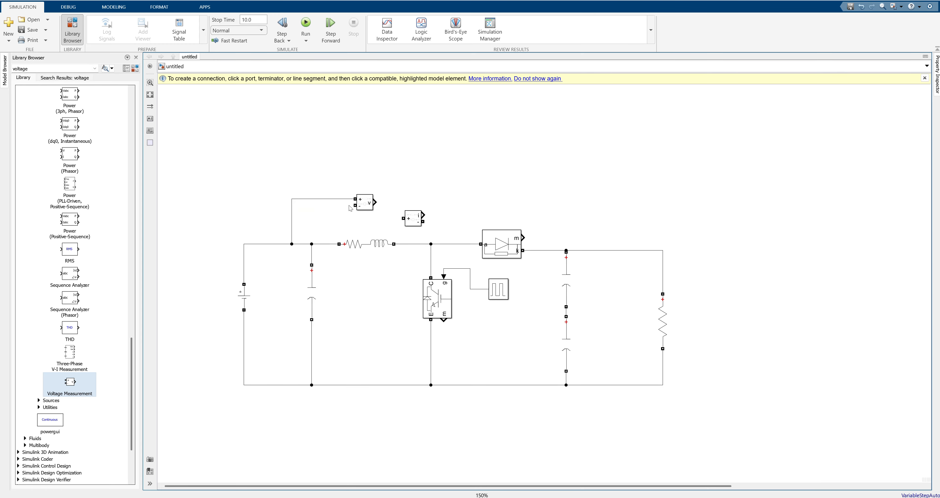
{"action": "mouse_move", "coordinate": [355, 206]}
{"action": "left_mouse_down"}
{"action": "mouse_move", "coordinate": [303, 279]}
{"action": "mouse_move", "coordinate": [279, 385]}
{"action": "left_mouse_up"}
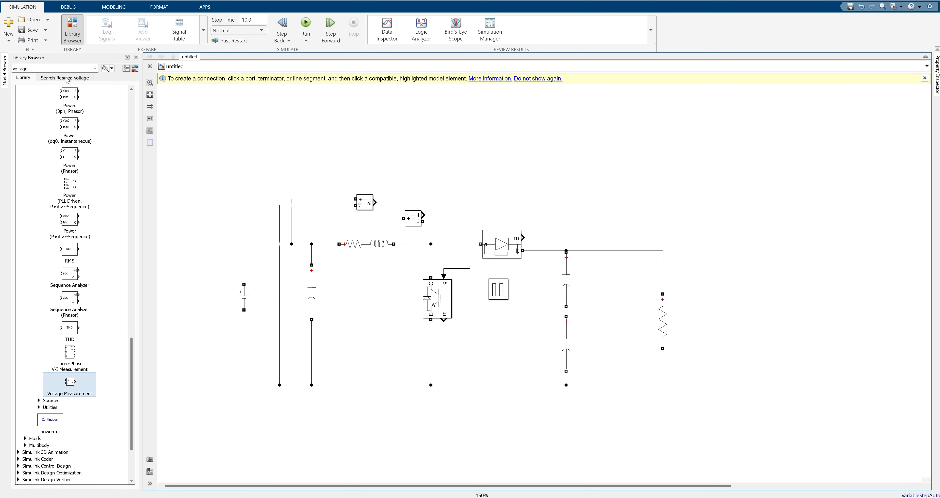
Add a Scope above the output side of the circuit and feed it the input Voltage Measurement signal
{"action": "left_click", "coordinate": [64, 69]}
{"action": "type", "text": "scope"}
{"action": "key", "text": "Return"}
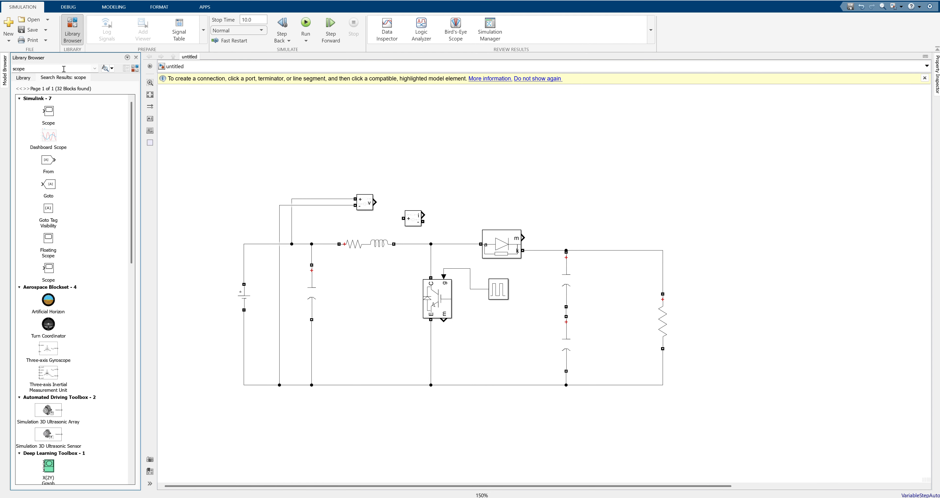
{"action": "left_click_drag", "start_coordinate": [41, 127], "coordinate": [375, 207]}
{"action": "left_click_drag", "start_coordinate": [502, 167], "coordinate": [618, 157]}
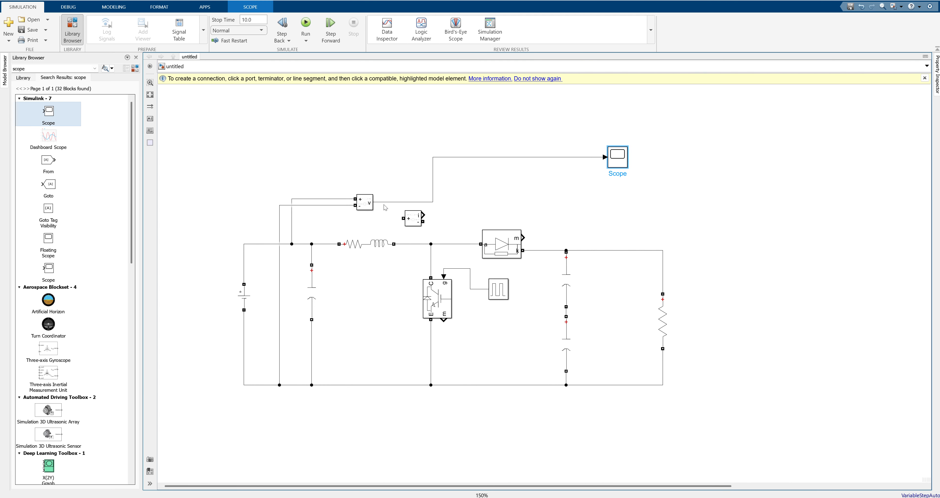
Duplicate the Voltage Measurement block, connect the copy across the output capacitors, and wire its signal to the Scope's second input
{"action": "left_click", "coordinate": [360, 203]}
{"action": "left_click", "coordinate": [367, 206]}
{"action": "key", "text": "ctrl+c"}
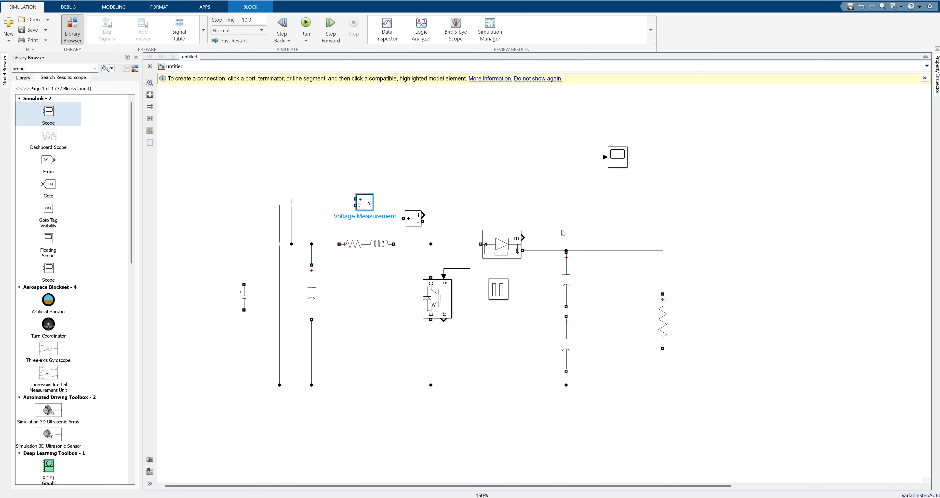
{"action": "left_click", "coordinate": [586, 219]}
{"action": "key", "text": "ctrl+v"}
{"action": "left_click_drag", "start_coordinate": [584, 219], "coordinate": [591, 385]}
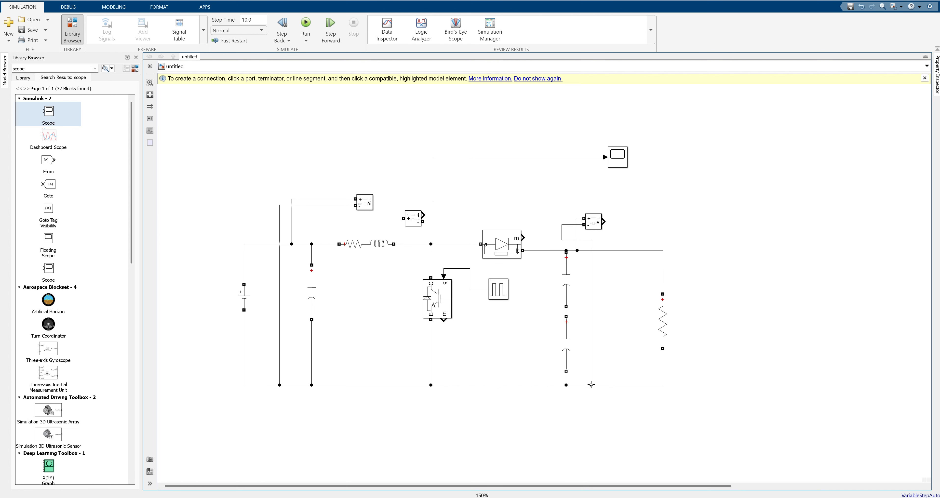
{"action": "left_click_drag", "start_coordinate": [604, 222], "coordinate": [640, 165]}
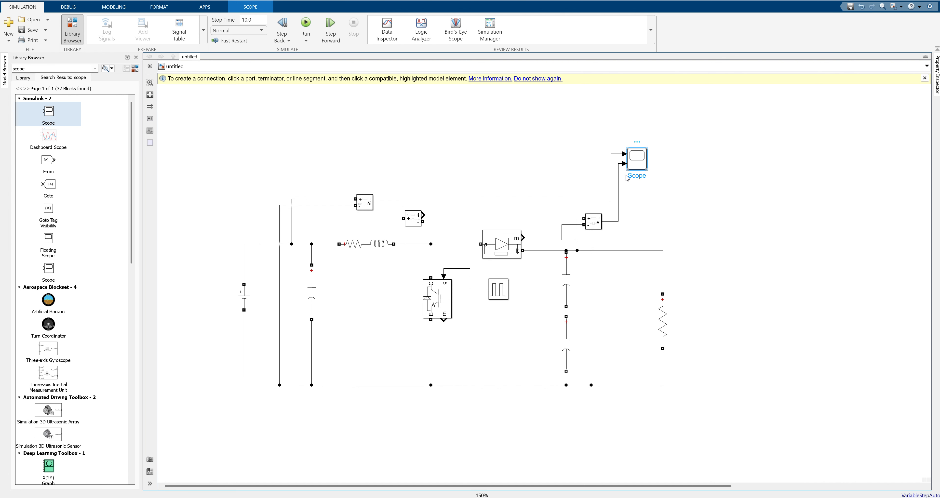
Set the Scope's layout to two vertically stacked displays
{"action": "double_click", "coordinate": [642, 163]}
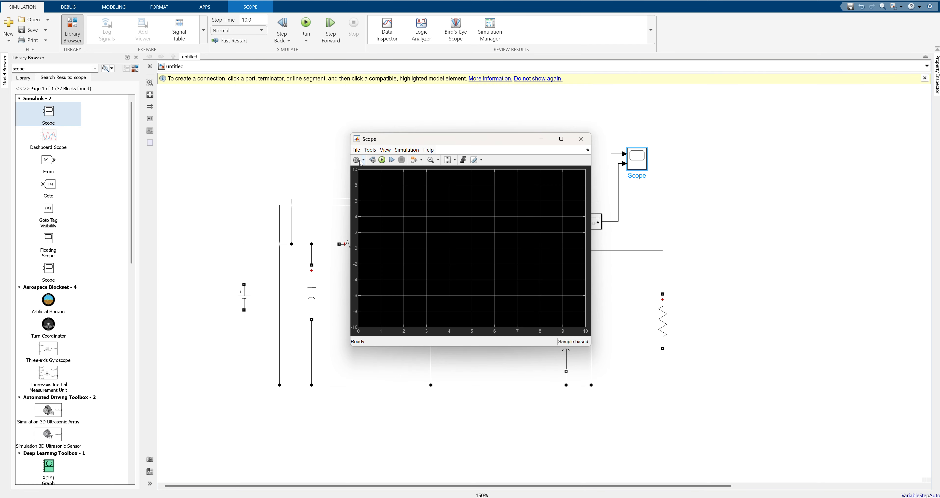
{"action": "left_click", "coordinate": [358, 161]}
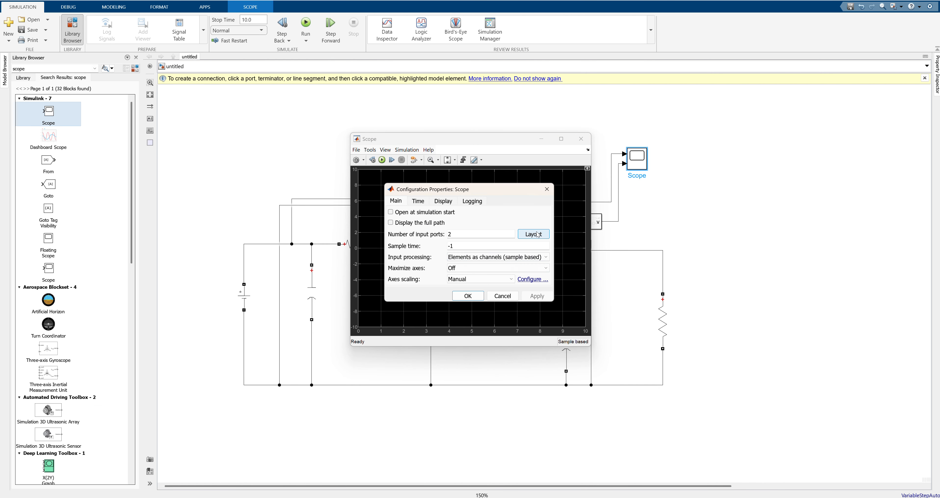
{"action": "left_click", "coordinate": [538, 236]}
{"action": "left_click", "coordinate": [559, 252]}
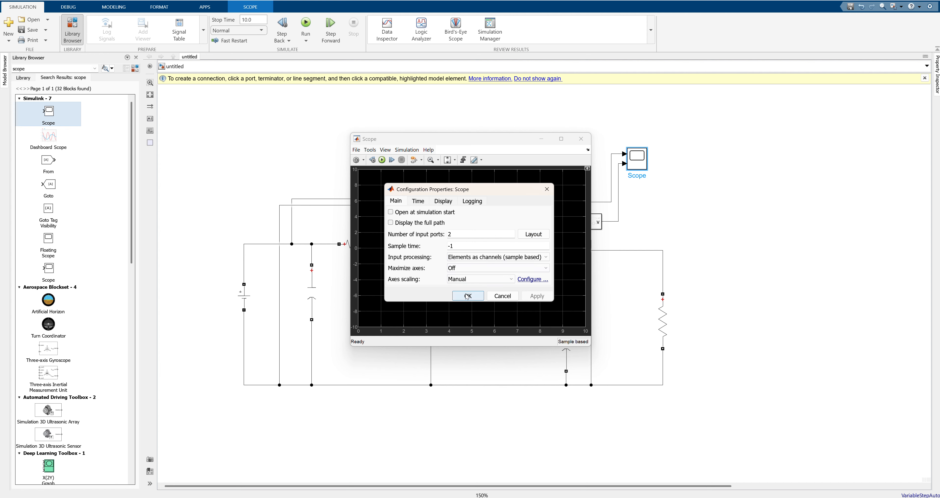
{"action": "left_click", "coordinate": [583, 140]}
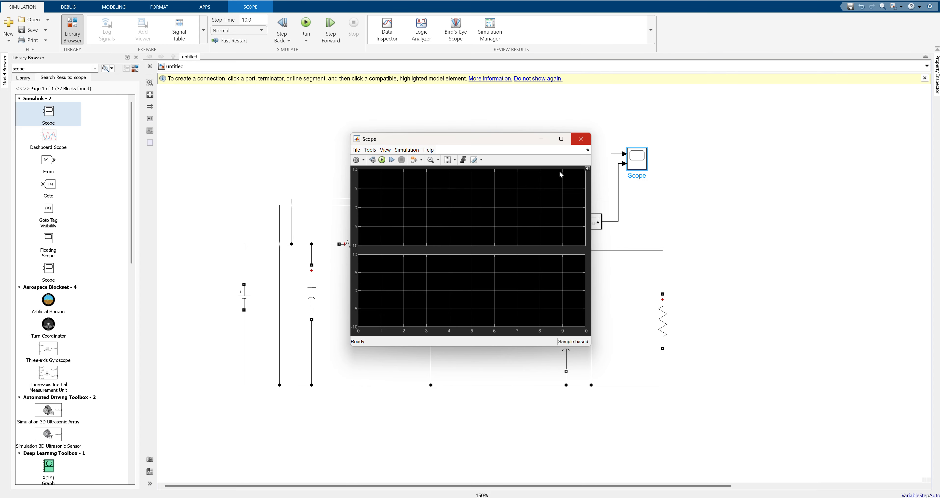
Configure the Scope with 3 input ports and three vertically stacked displays
{"action": "left_click", "coordinate": [356, 160]}
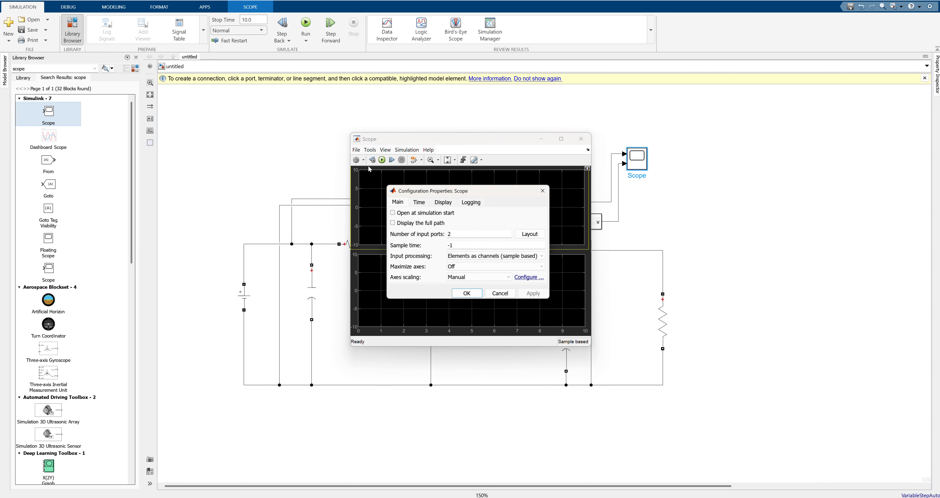
{"action": "left_click", "coordinate": [534, 234]}
{"action": "left_click", "coordinate": [558, 241]}
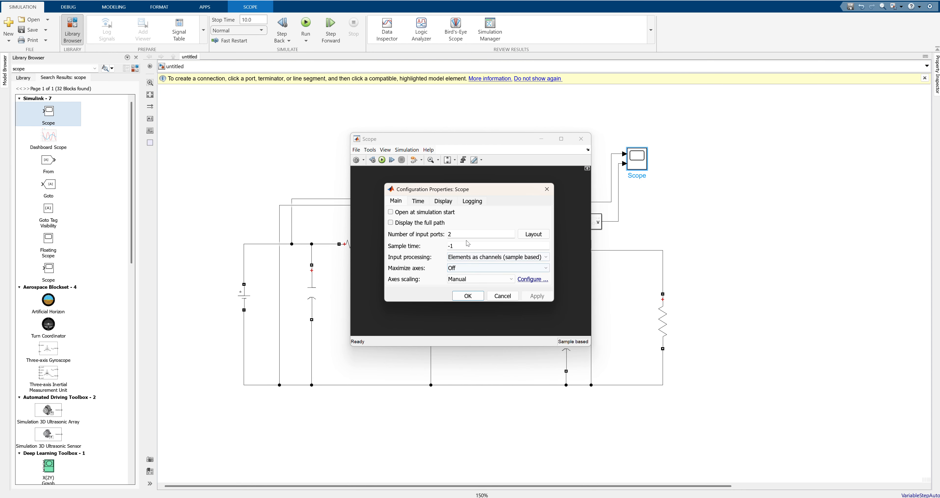
{"action": "double_click", "coordinate": [452, 234]}
{"action": "type", "text": "3"}
{"action": "left_click", "coordinate": [468, 295]}
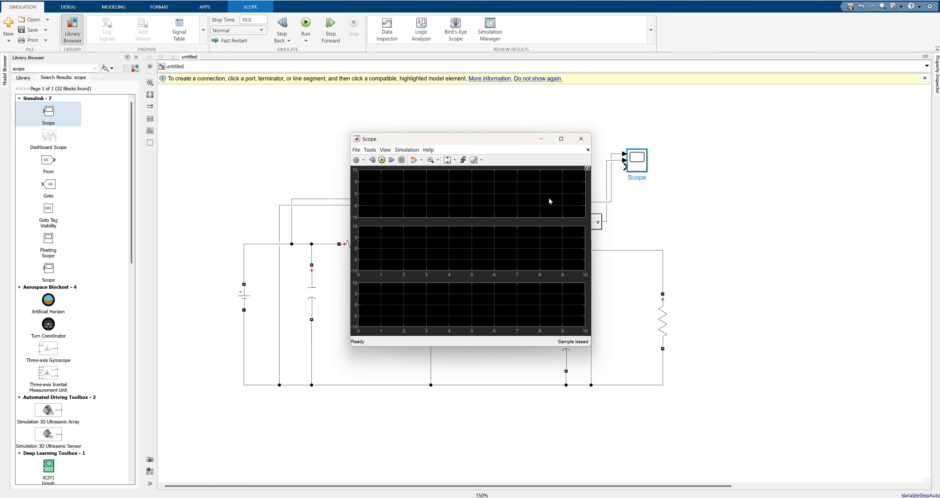
{"action": "left_click", "coordinate": [581, 139]}
Wire the Current Measurement signal to the Scope's third input and insert the block in series between the IGBT collector node and the diode
{"action": "left_click_drag", "start_coordinate": [422, 215], "coordinate": [623, 168]}
{"action": "mouse_move", "coordinate": [415, 219]}
{"action": "left_mouse_down"}
{"action": "mouse_move", "coordinate": [485, 233]}
{"action": "mouse_move", "coordinate": [464, 229]}
{"action": "mouse_move", "coordinate": [431, 243]}
{"action": "mouse_move", "coordinate": [480, 244]}
{"action": "mouse_move", "coordinate": [460, 243]}
{"action": "left_mouse_up"}
{"action": "key", "text": "Delete"}
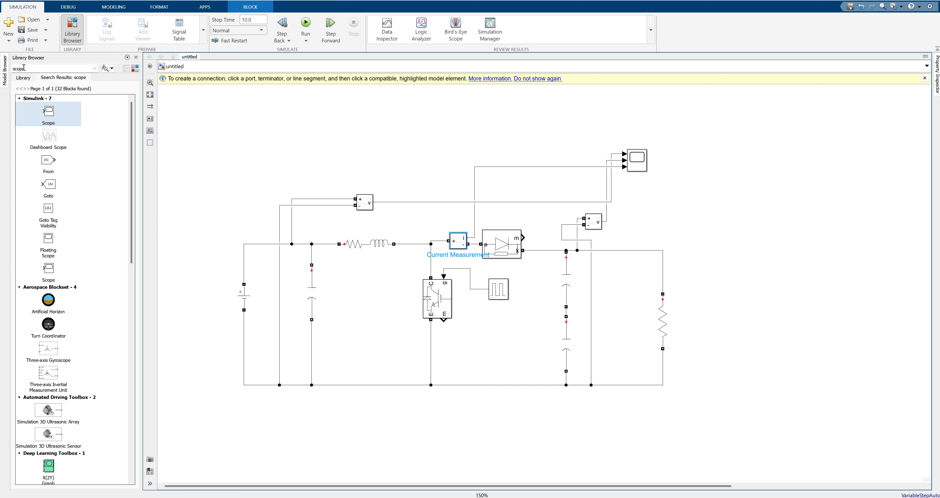
Add a powergui block in the empty area above and to the left of the circuit
{"action": "double_click", "coordinate": [41, 68]}
{"action": "type", "text": "power"}
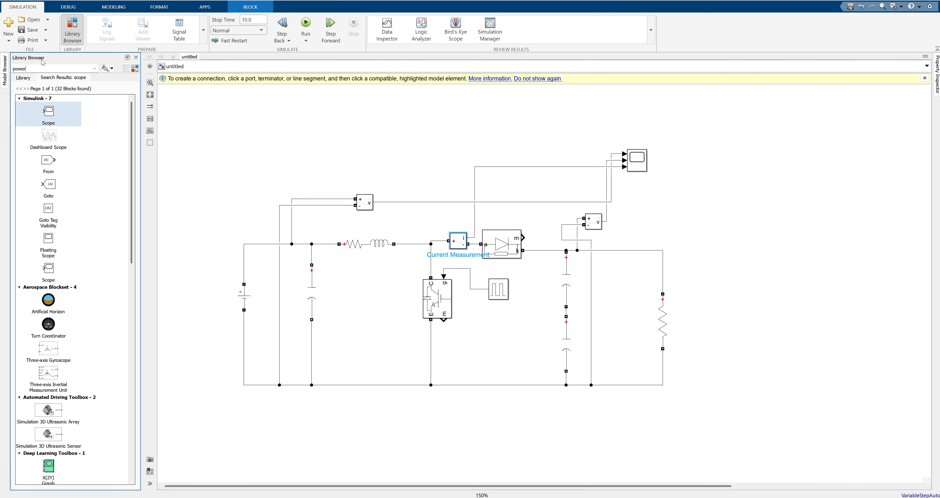
{"action": "type", "text": "gui"}
{"action": "key", "text": "Return"}
{"action": "left_click_drag", "start_coordinate": [54, 119], "coordinate": [212, 126]}
Set the powergui block's simulation type to Discrete
{"action": "double_click", "coordinate": [214, 126]}
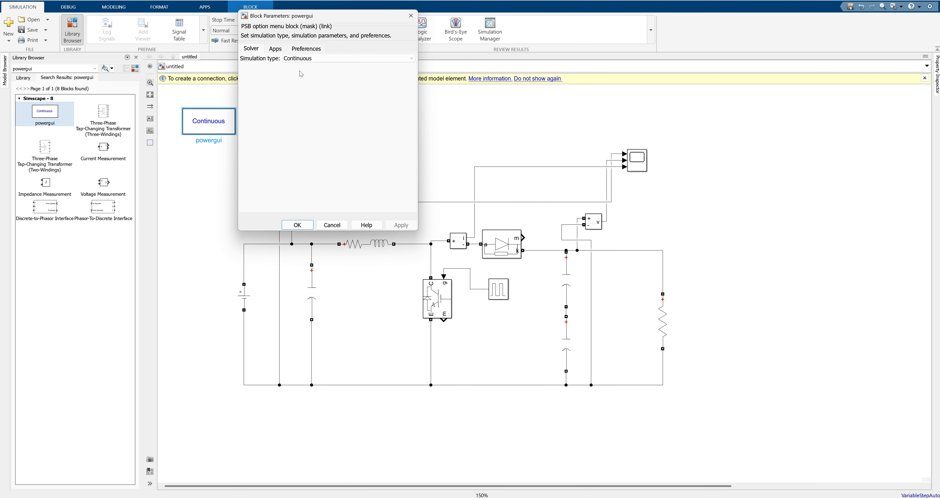
{"action": "left_click", "coordinate": [302, 59]}
{"action": "left_click", "coordinate": [300, 73]}
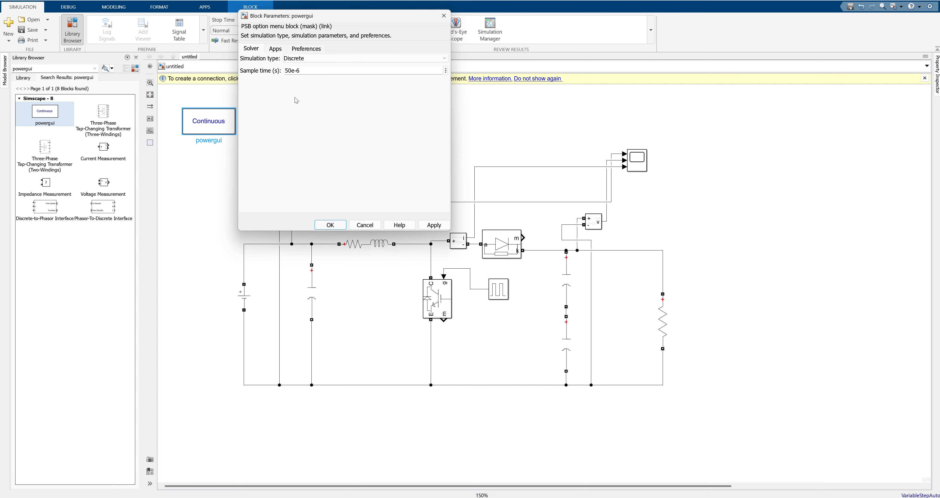
{"action": "left_click", "coordinate": [319, 224]}
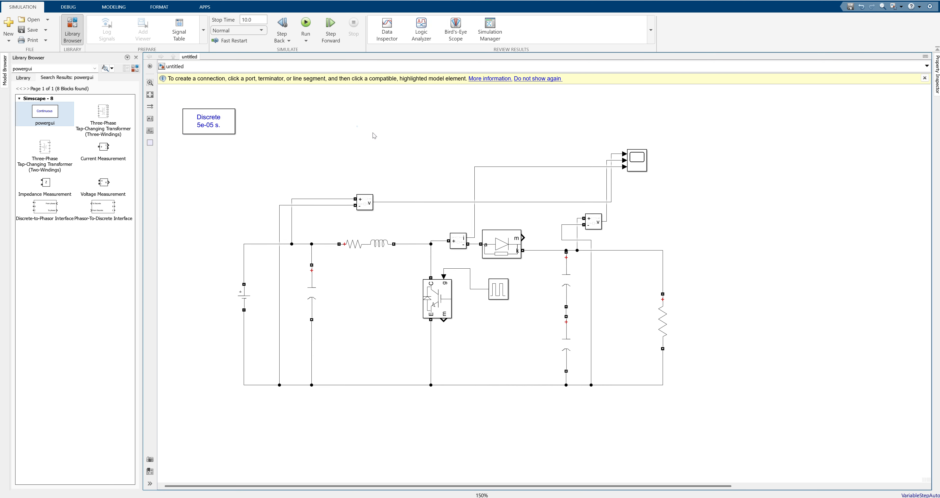
{"action": "double_click", "coordinate": [497, 291]}
{"action": "left_click_drag", "start_coordinate": [605, 165], "coordinate": [366, 117]}
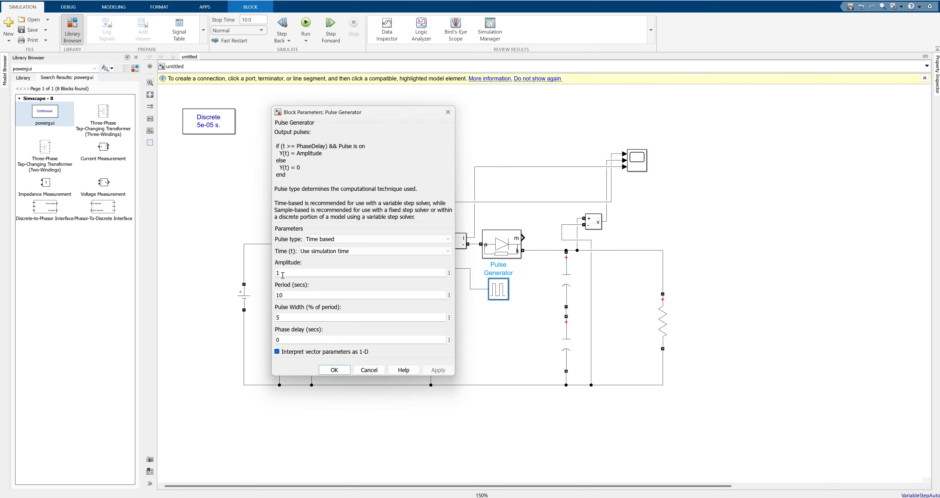
{"action": "left_click", "coordinate": [368, 370]}
Move the note with the boost converter design values closer to the circuit's load side
{"action": "scroll", "coordinate": [761, 454], "scroll_direction": "right", "scroll_amount": 10}
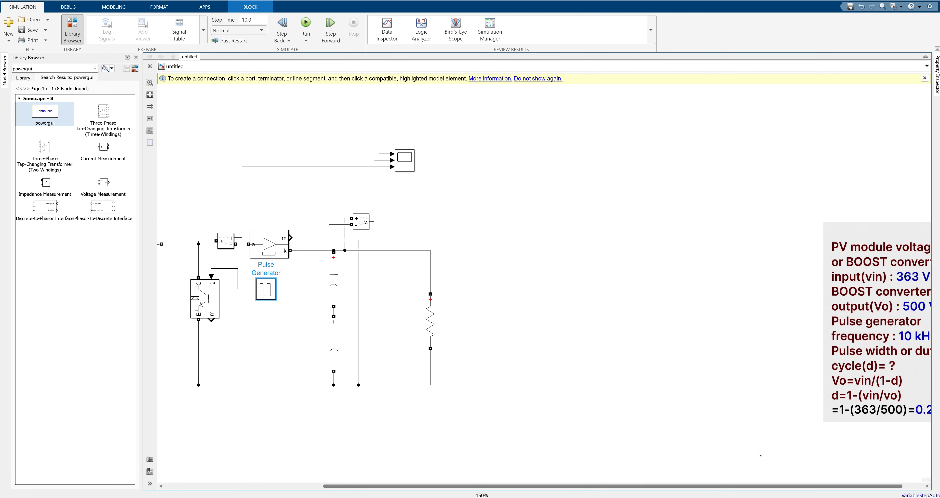
{"action": "left_click_drag", "start_coordinate": [876, 324], "coordinate": [651, 308]}
{"action": "left_click", "coordinate": [765, 367]}
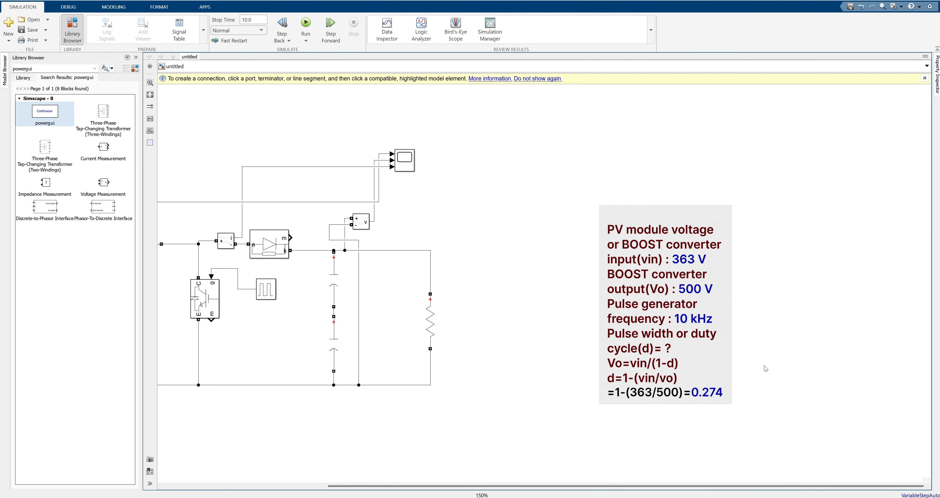
{"action": "left_click", "coordinate": [676, 291]}
{"action": "left_click", "coordinate": [621, 442]}
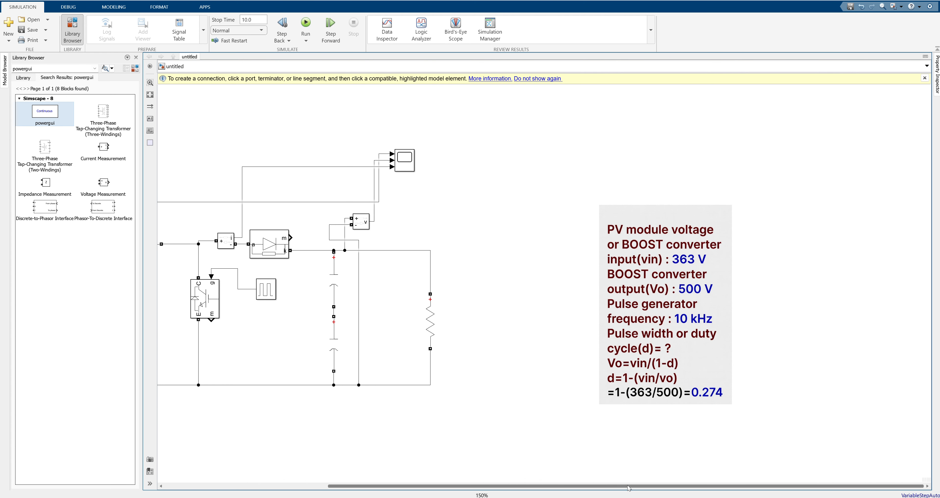
{"action": "left_click_drag", "start_coordinate": [629, 486], "coordinate": [524, 487]}
{"action": "left_click_drag", "start_coordinate": [254, 486], "coordinate": [184, 486]}
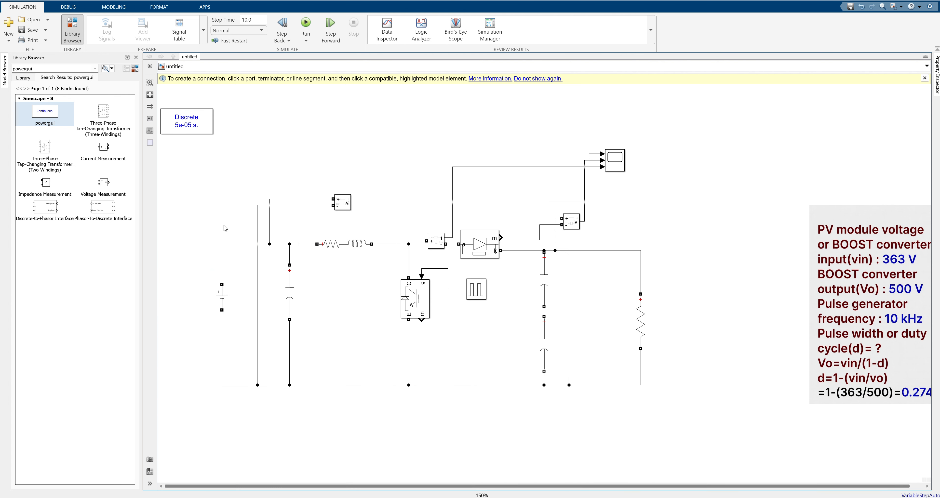
Set the powergui block's discrete sample time to 1e-4 s
{"action": "double_click", "coordinate": [201, 124]}
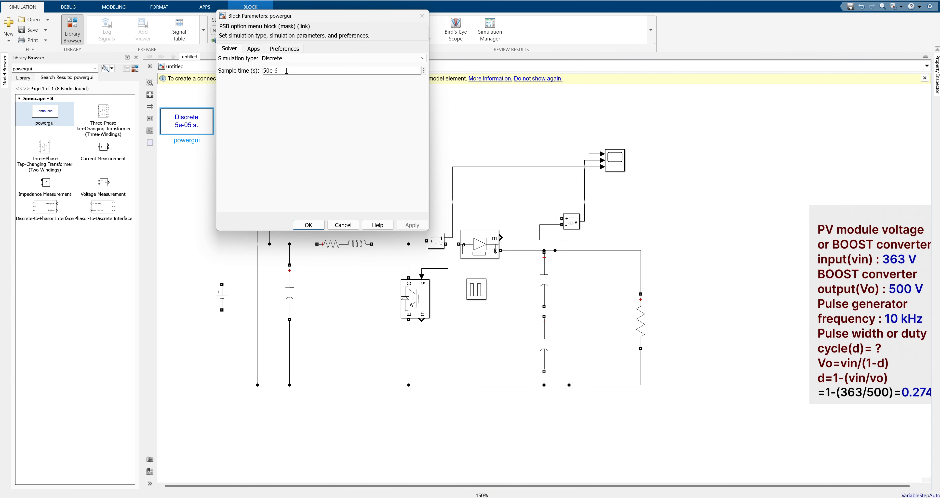
{"action": "double_click", "coordinate": [273, 70]}
{"action": "left_click", "coordinate": [271, 71]}
{"action": "key", "text": "BackSpace"}
{"action": "key", "text": "BackSpace"}
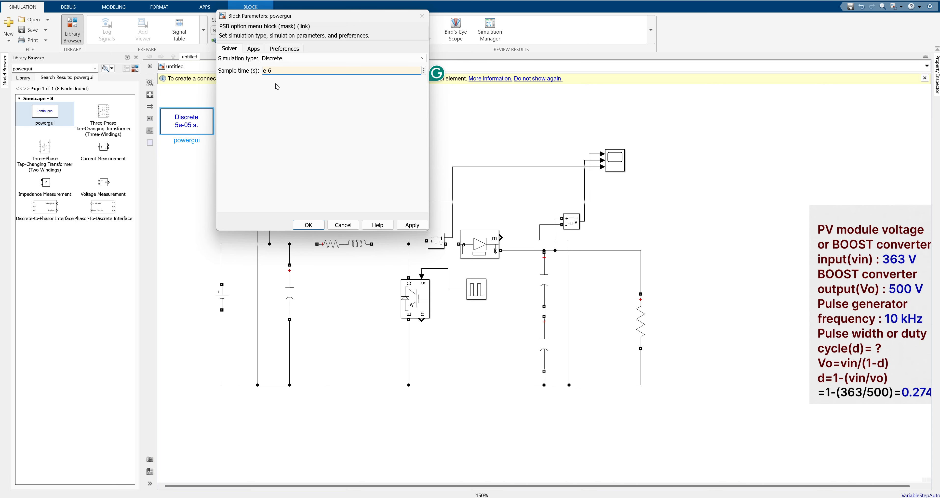
{"action": "type", "text": "1"}
{"action": "left_click", "coordinate": [289, 71]}
{"action": "key", "text": "BackSpace"}
{"action": "type", "text": "4"}
{"action": "left_click", "coordinate": [312, 224]}
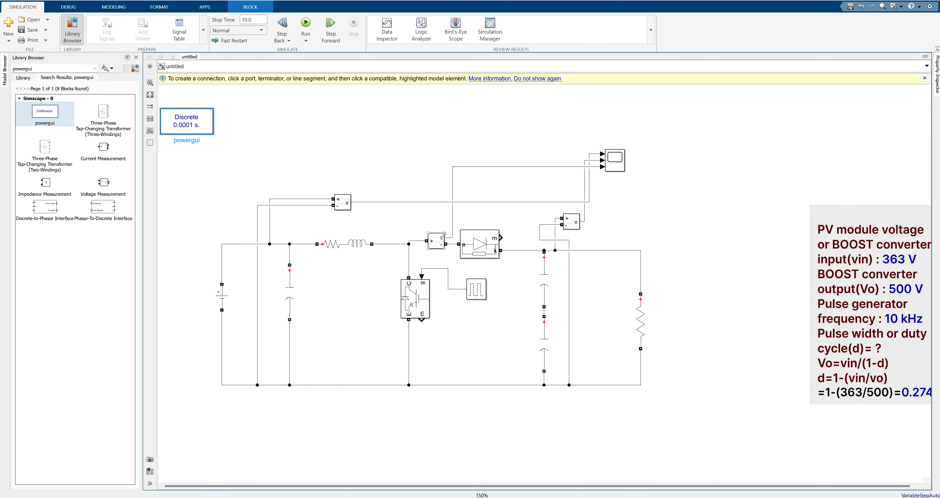
Set the Pulse Generator's period to 1/10000 s
{"action": "left_click", "coordinate": [413, 311]}
{"action": "double_click", "coordinate": [476, 289]}
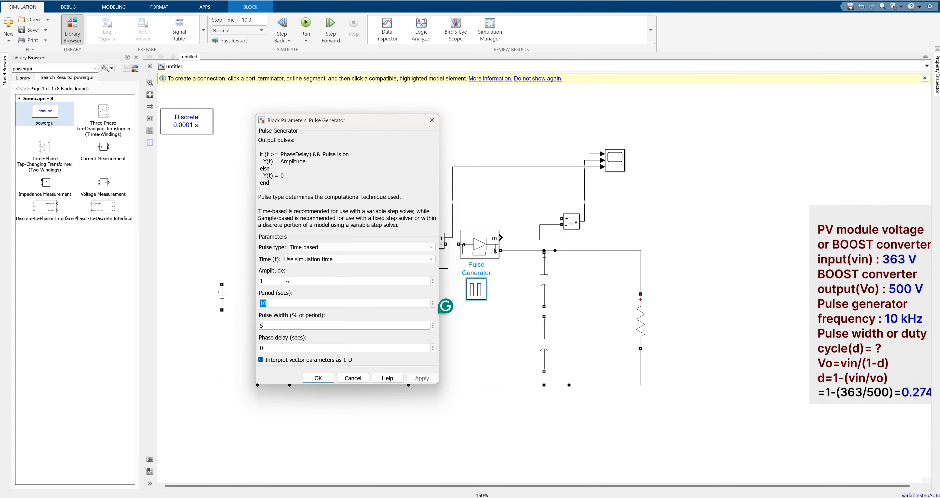
{"action": "type", "text": "1"}
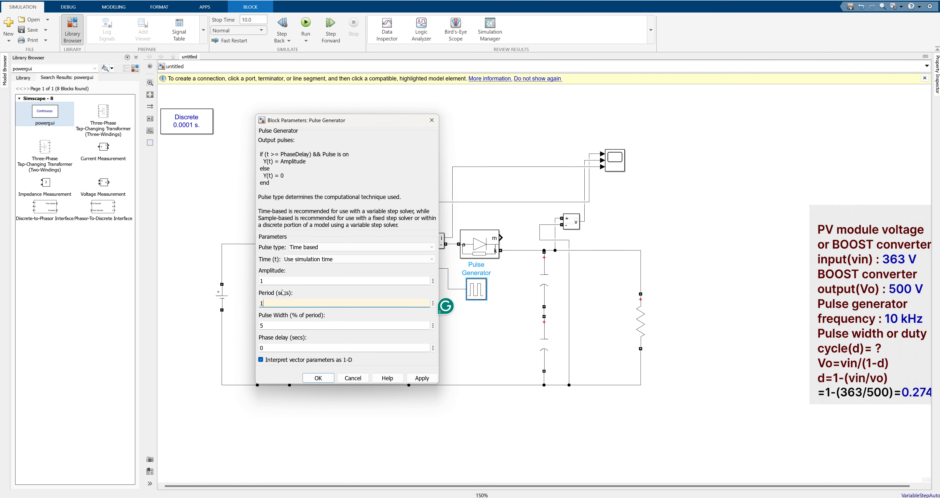
{"action": "type", "text": "/10000"}
{"action": "double_click", "coordinate": [285, 327]}
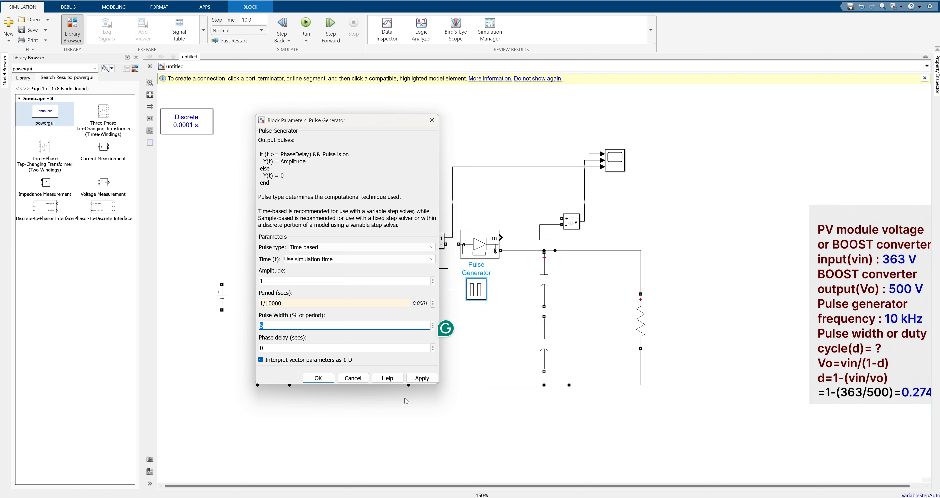
{"action": "left_click", "coordinate": [318, 378]}
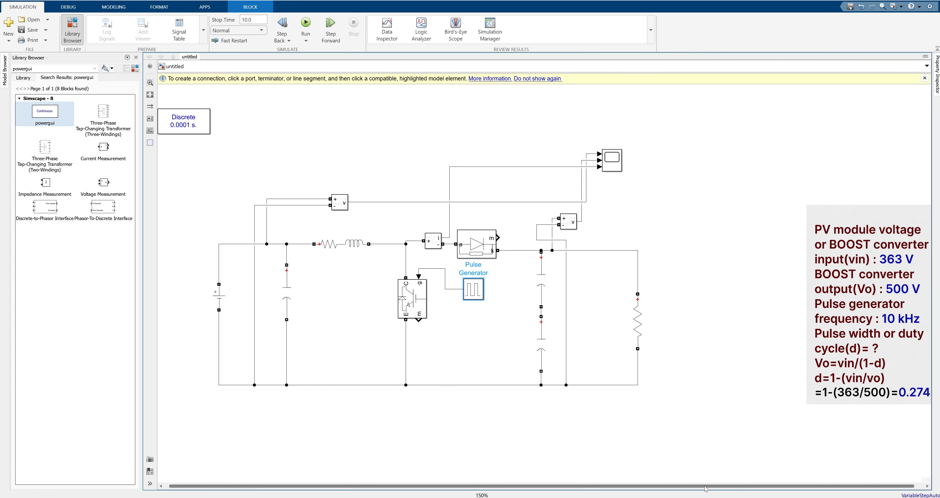
Set the Pulse Generator's pulse width to 27.4 % of the period, based on the duty cycle in the design note
{"action": "scroll", "coordinate": [798, 452], "scroll_direction": "right", "scroll_amount": 1}
{"action": "left_click", "coordinate": [840, 380]}
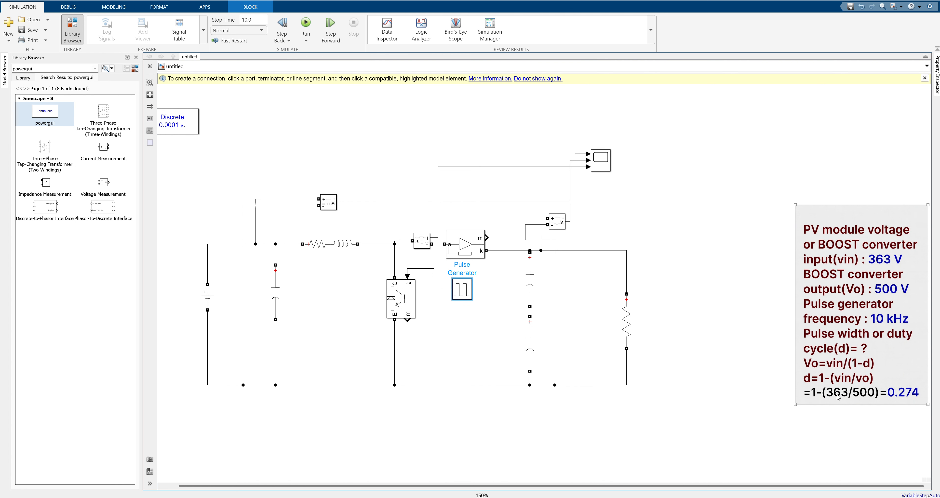
{"action": "left_click", "coordinate": [471, 313]}
{"action": "double_click", "coordinate": [466, 298]}
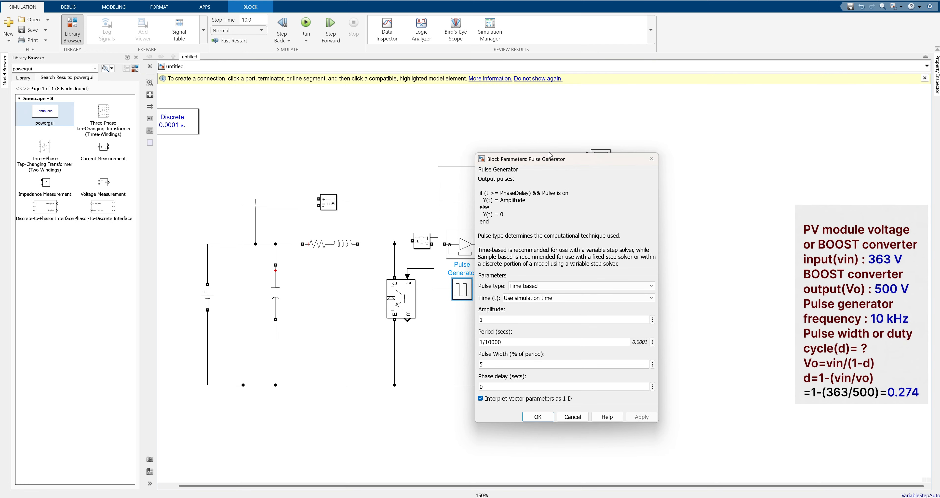
{"action": "left_click_drag", "start_coordinate": [551, 155], "coordinate": [376, 148]}
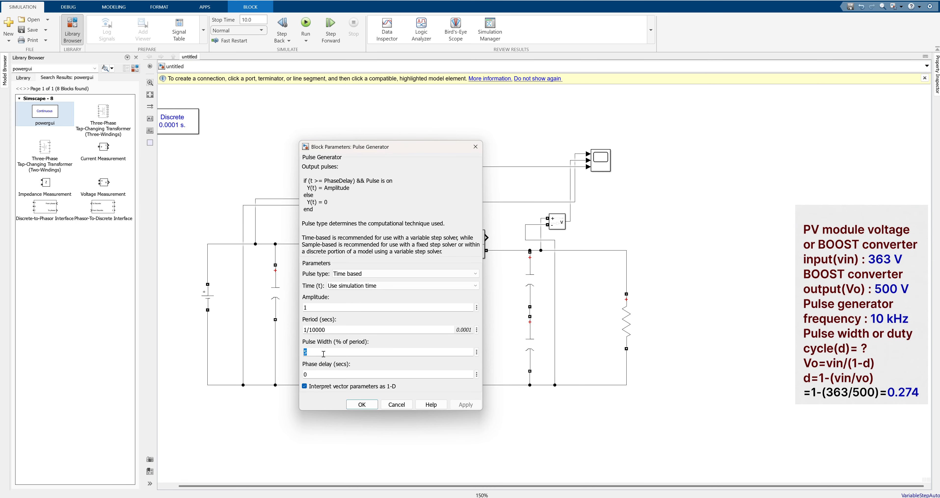
{"action": "type", "text": "27.4"}
{"action": "key", "text": "Return"}
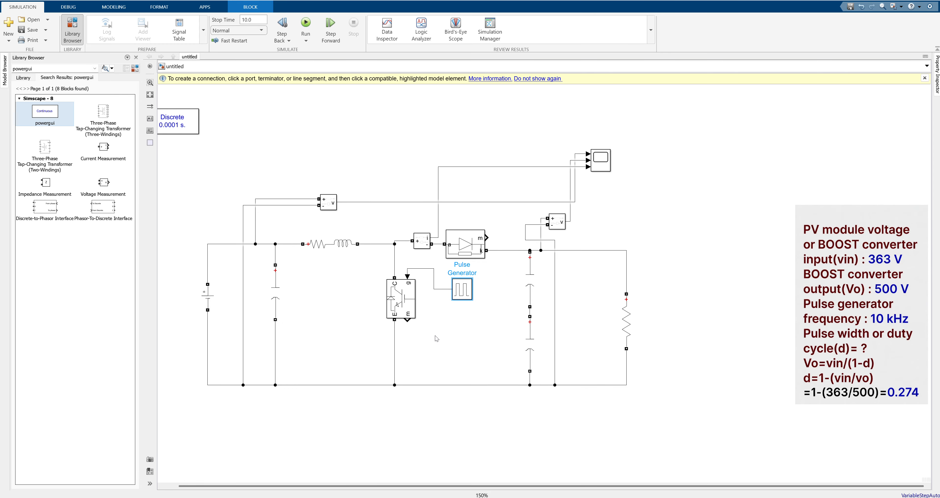
Set the powergui block's discrete sample time to 1e-6 s
{"action": "left_click", "coordinate": [167, 122]}
{"action": "double_click", "coordinate": [179, 123]}
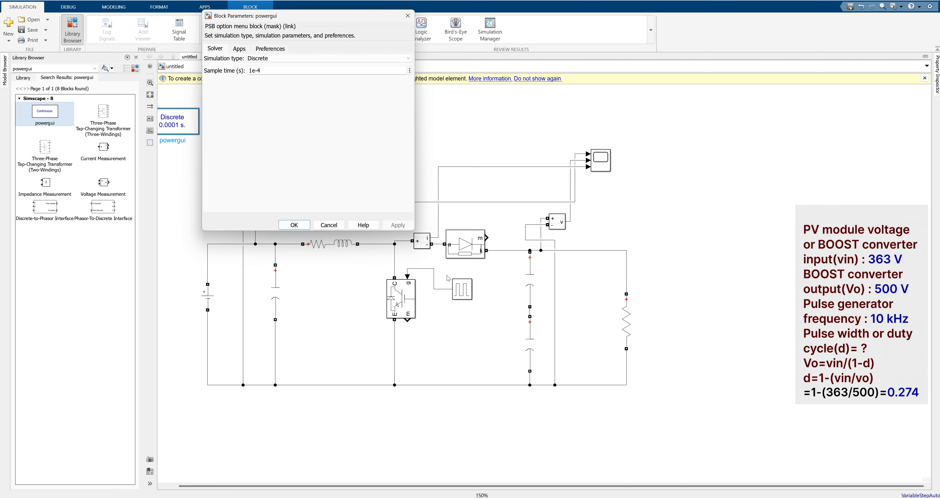
{"action": "left_click", "coordinate": [288, 71]}
{"action": "left_click", "coordinate": [288, 71]}
{"action": "key", "text": "BackSpace"}
{"action": "type", "text": "6"}
{"action": "key", "text": "Return"}
{"action": "left_click", "coordinate": [165, 128]}
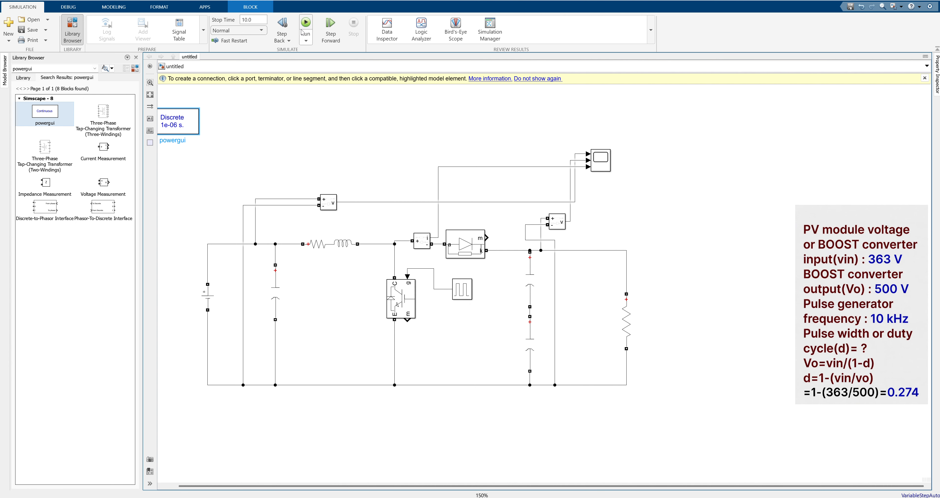
Set the simulation stop time to 5 seconds and run the model
{"action": "left_click", "coordinate": [262, 22]}
{"action": "type", "text": "5"}
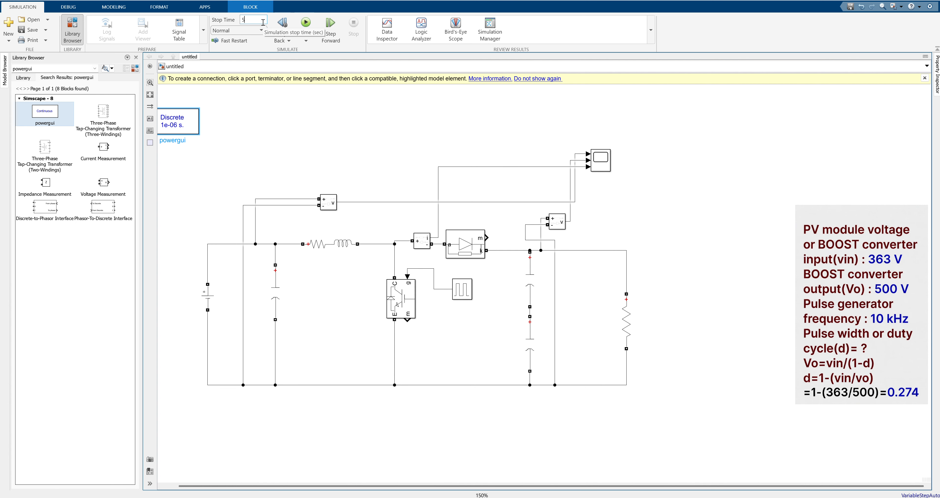
{"action": "left_click", "coordinate": [305, 23]}
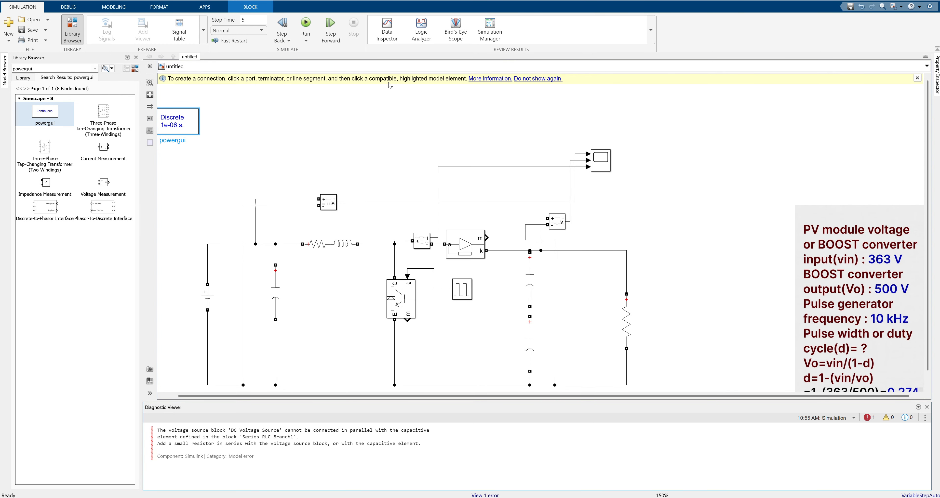
Shift the DC Voltage Source slightly down its branch and check its parameters
{"action": "left_click_drag", "start_coordinate": [212, 300], "coordinate": [211, 309]}
{"action": "double_click", "coordinate": [212, 309]}
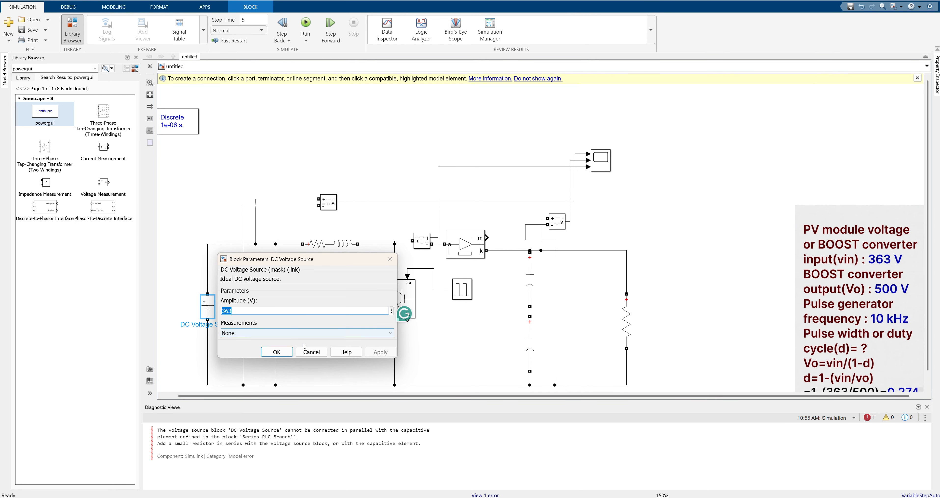
{"action": "left_click", "coordinate": [311, 352]}
Duplicate the series RL branch above the DC source and make the copy an R branch with a resistance of 0.001 Ohms
{"action": "left_click", "coordinate": [333, 251]}
{"action": "key", "text": "ctrl+c"}
{"action": "left_click", "coordinate": [207, 179]}
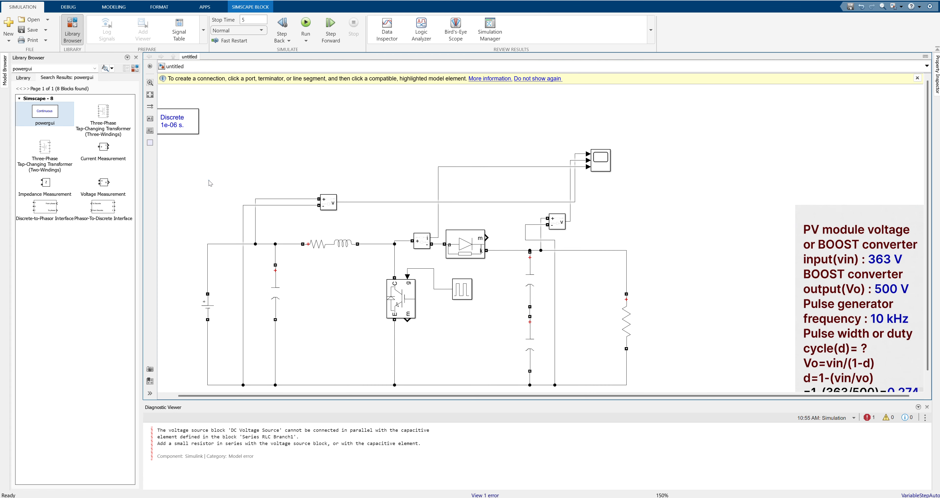
{"action": "key", "text": "ctrl+v"}
{"action": "double_click", "coordinate": [232, 193]}
{"action": "left_click", "coordinate": [332, 181]}
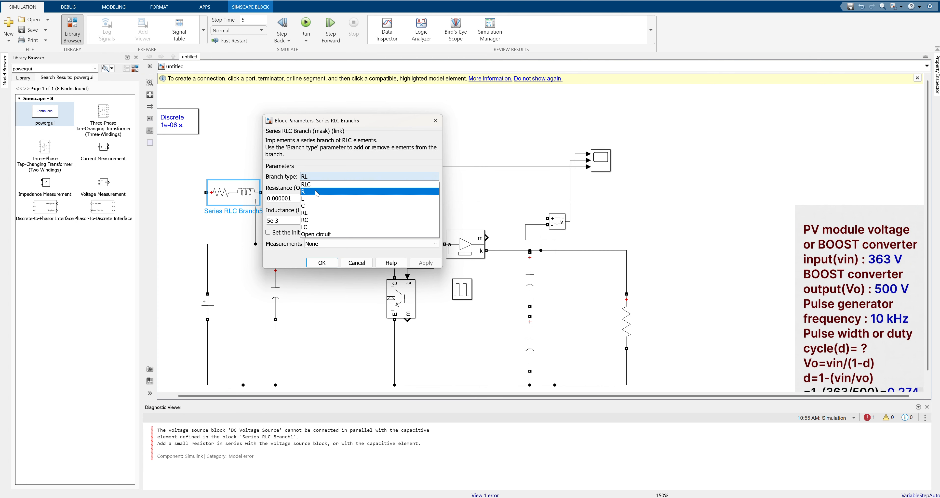
{"action": "left_click", "coordinate": [328, 187]}
{"action": "left_click", "coordinate": [328, 230]}
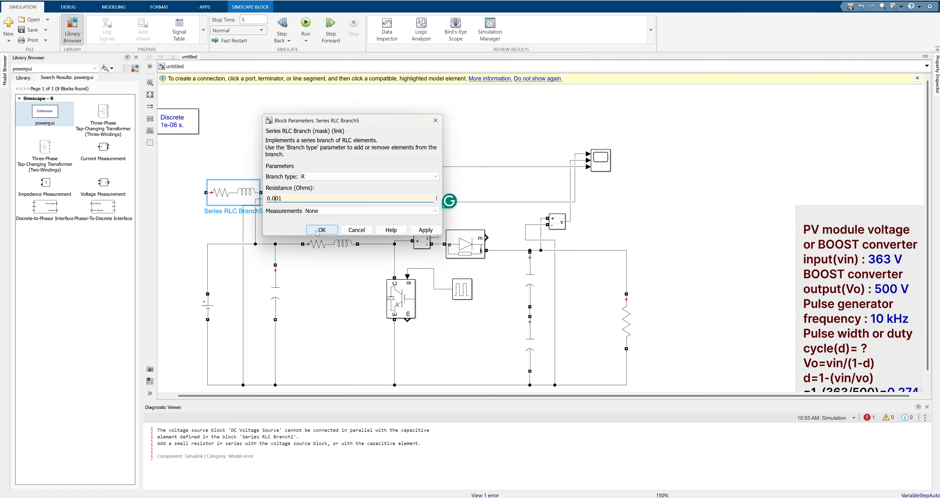
Replace the wire at the DC source's positive terminal with the vertically rotated small resistor, connecting it in series to the input node
{"action": "left_click_drag", "start_coordinate": [230, 193], "coordinate": [184, 199]}
{"action": "left_click", "coordinate": [211, 245]}
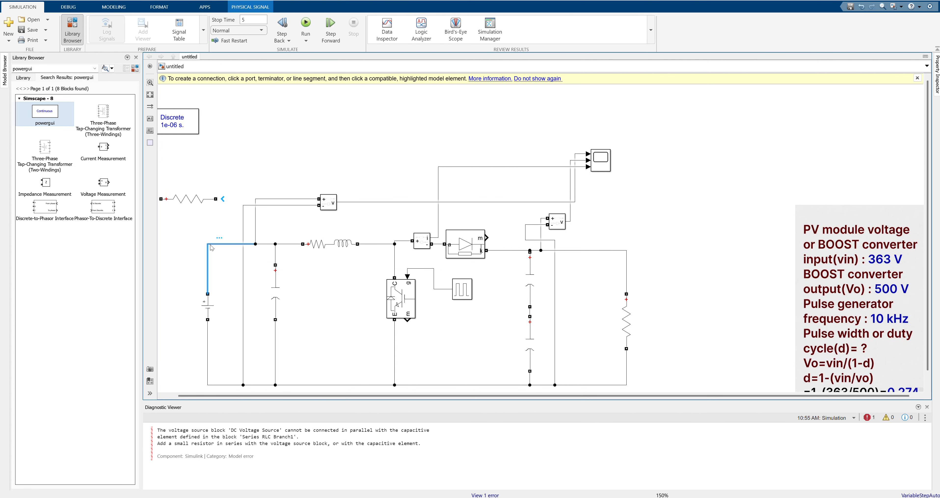
{"action": "key", "text": "Delete"}
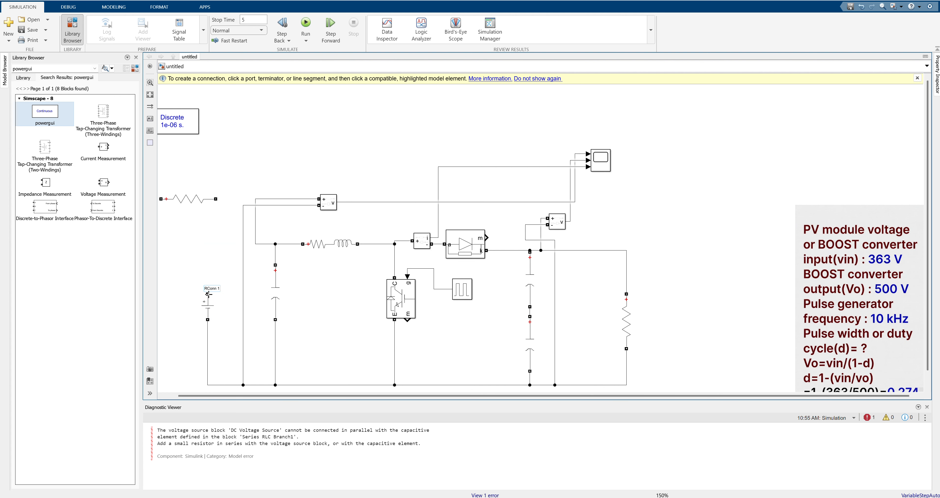
{"action": "mouse_move", "coordinate": [208, 294]}
{"action": "left_mouse_down"}
{"action": "mouse_move", "coordinate": [164, 216]}
{"action": "mouse_move", "coordinate": [180, 199]}
{"action": "mouse_move", "coordinate": [233, 257]}
{"action": "left_mouse_up"}
{"action": "key", "text": "ctrl+r"}
{"action": "left_click_drag", "start_coordinate": [226, 227], "coordinate": [275, 215]}
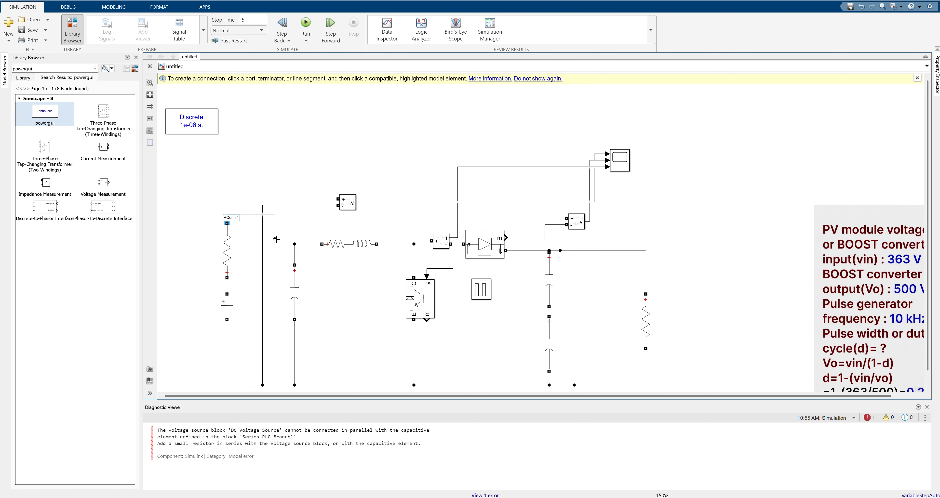
Run the simulation with the series source resistor in place and open the Scope
{"action": "left_click", "coordinate": [305, 25]}
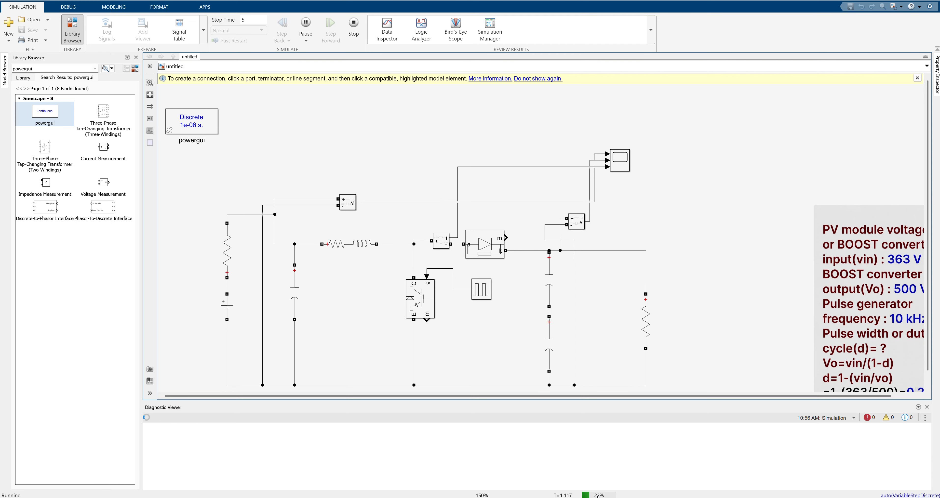
{"action": "left_click", "coordinate": [615, 163]}
{"action": "double_click", "coordinate": [615, 163]}
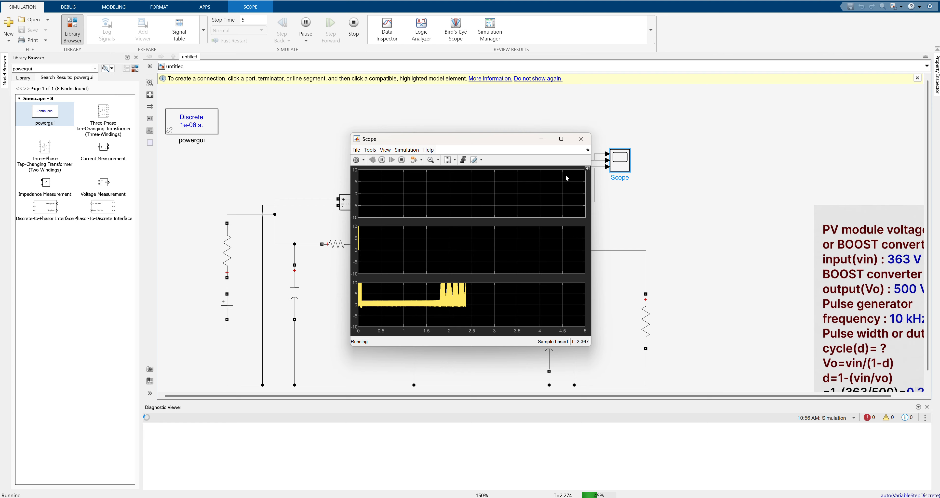
Maximize the Scope window to examine the three waveforms and open its axes-scaling options
{"action": "left_click", "coordinate": [567, 137]}
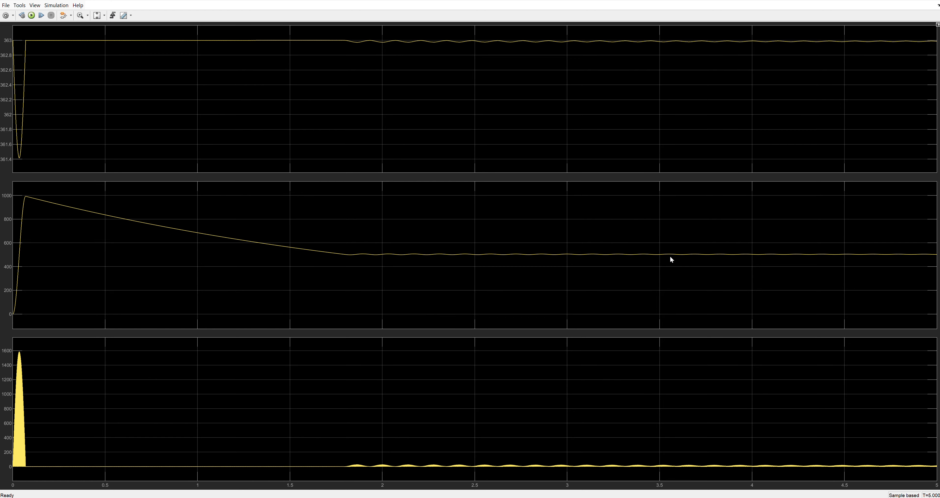
{"action": "left_click", "coordinate": [104, 15]}
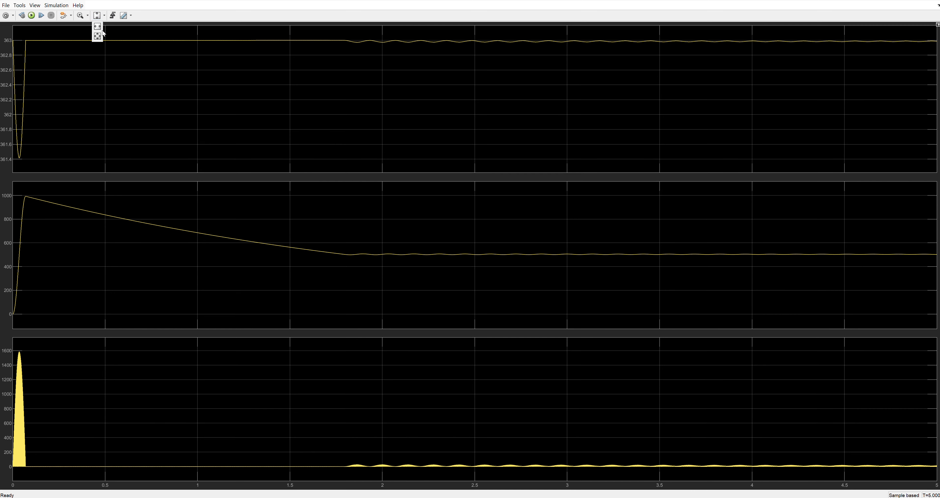